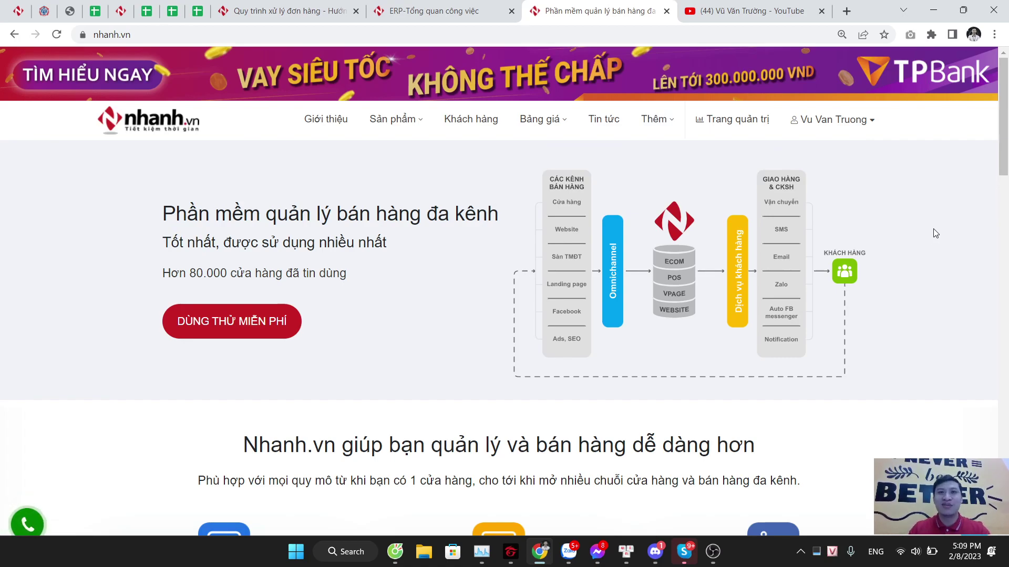
Step: Go to Trang quản trị to open the admin dashboard with its revenue, order and inventory totals
{"action": "left_click", "coordinate": [729, 121]}
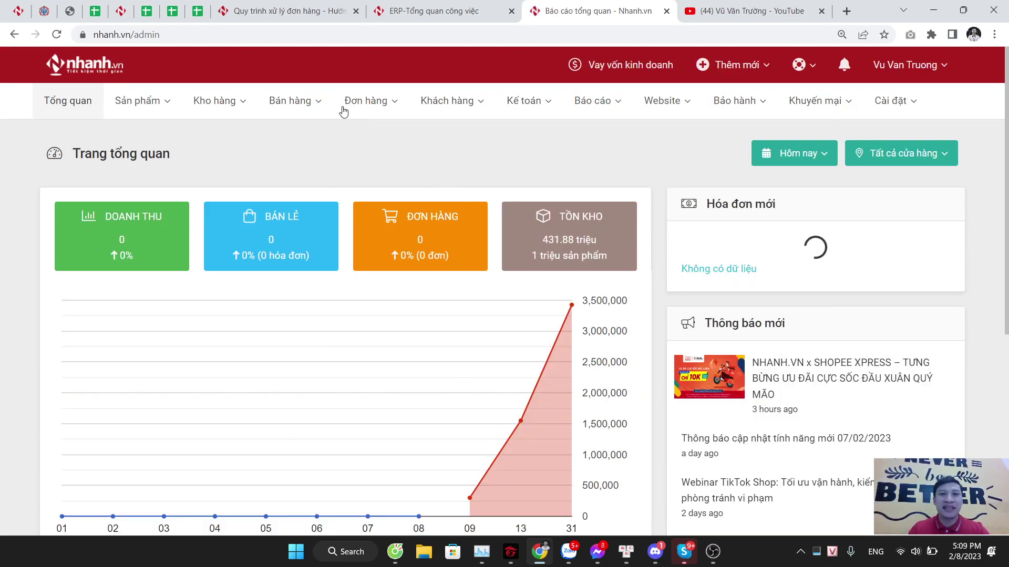
Step: Browse the Đơn hàng menu's Sàn TMĐT, Tài chính sàn TMĐT and Đối soát entries, then open Đơn hàng
{"action": "left_click", "coordinate": [360, 102]}
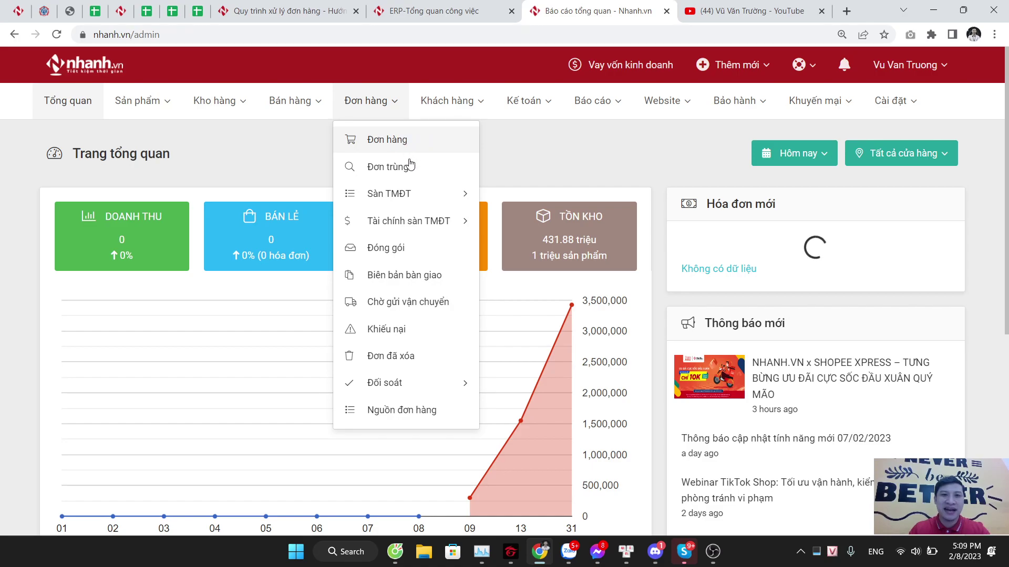
{"action": "mouse_move", "coordinate": [394, 198]}
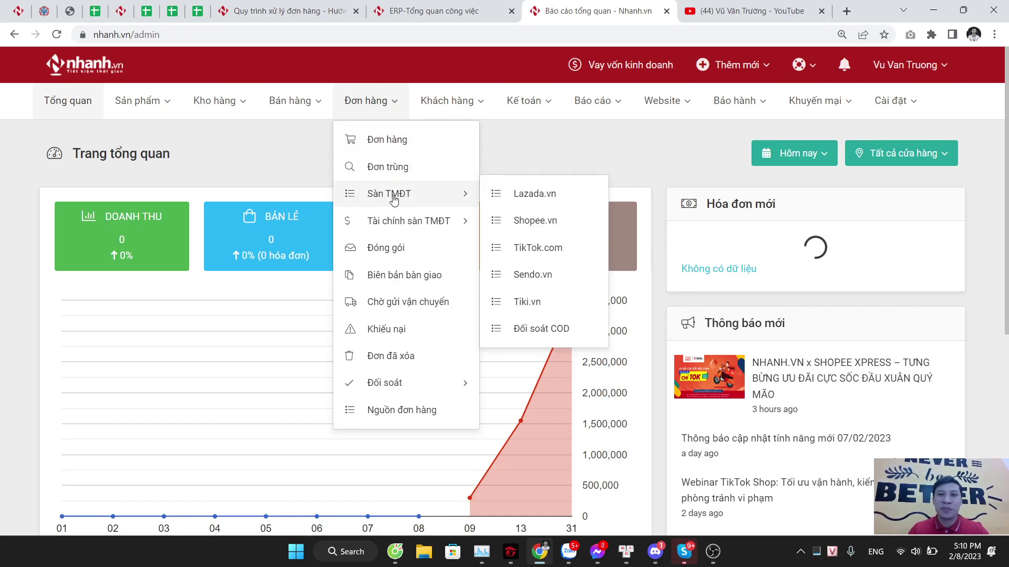
{"action": "mouse_move", "coordinate": [397, 223]}
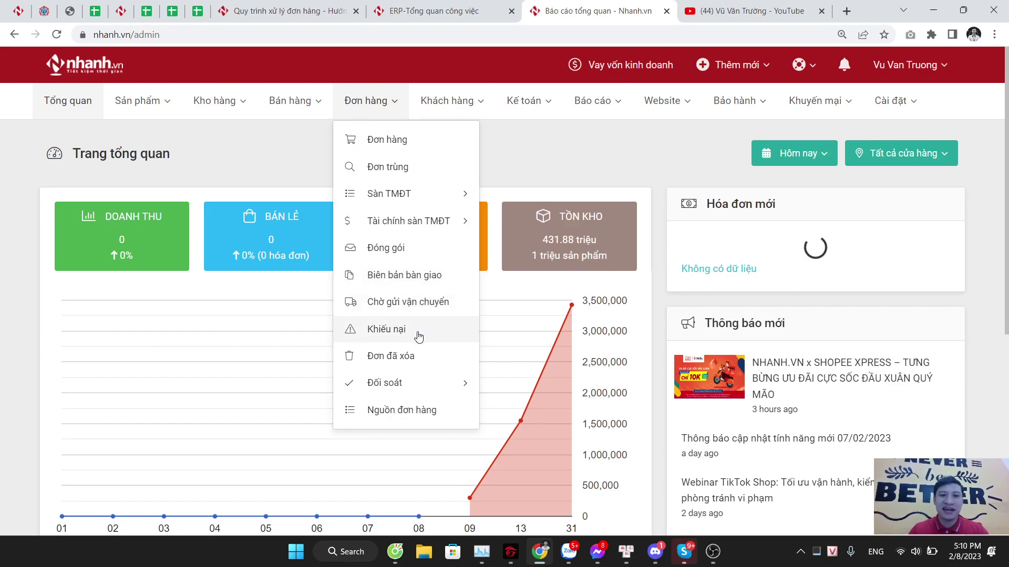
{"action": "mouse_move", "coordinate": [413, 389]}
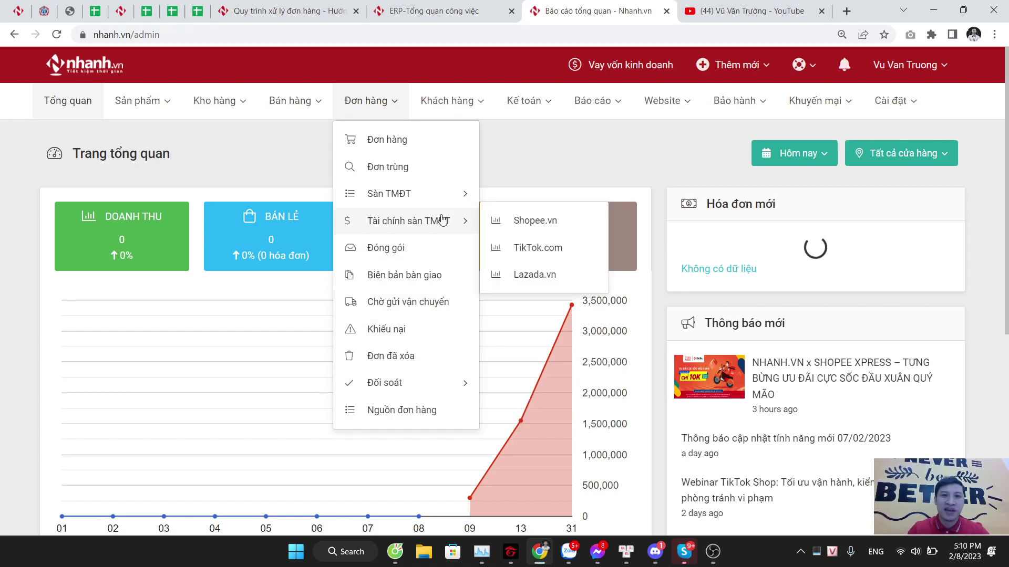
{"action": "left_click", "coordinate": [388, 152]}
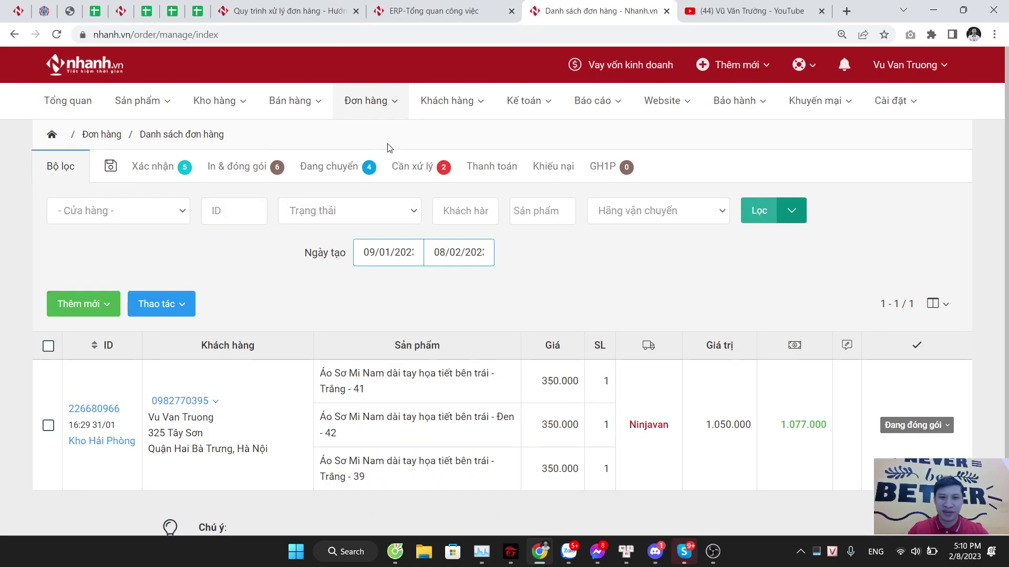
Step: Choose Thêm mới from the green add button to get a blank order form
{"action": "left_click", "coordinate": [113, 298]}
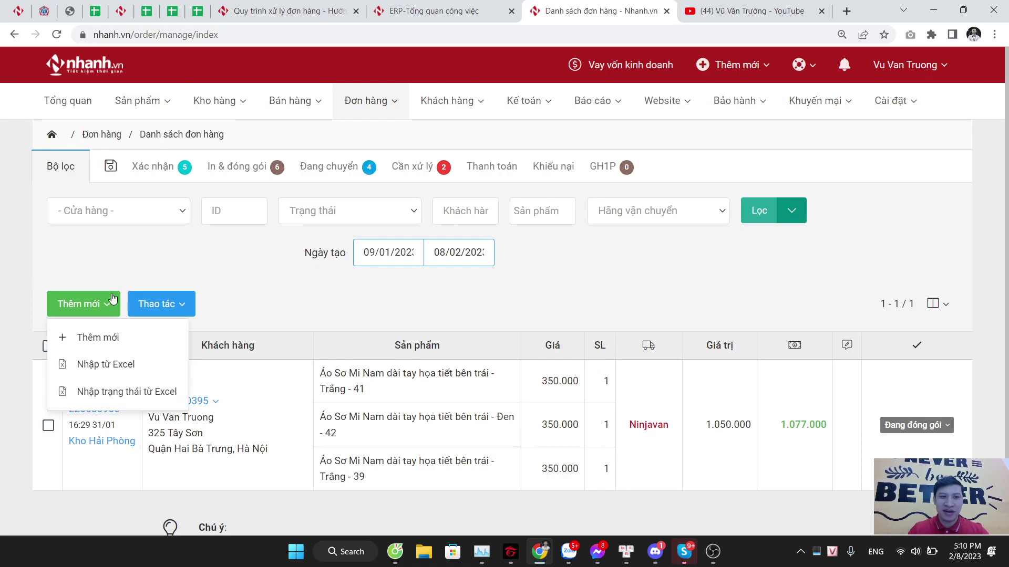
{"action": "left_click", "coordinate": [109, 345]}
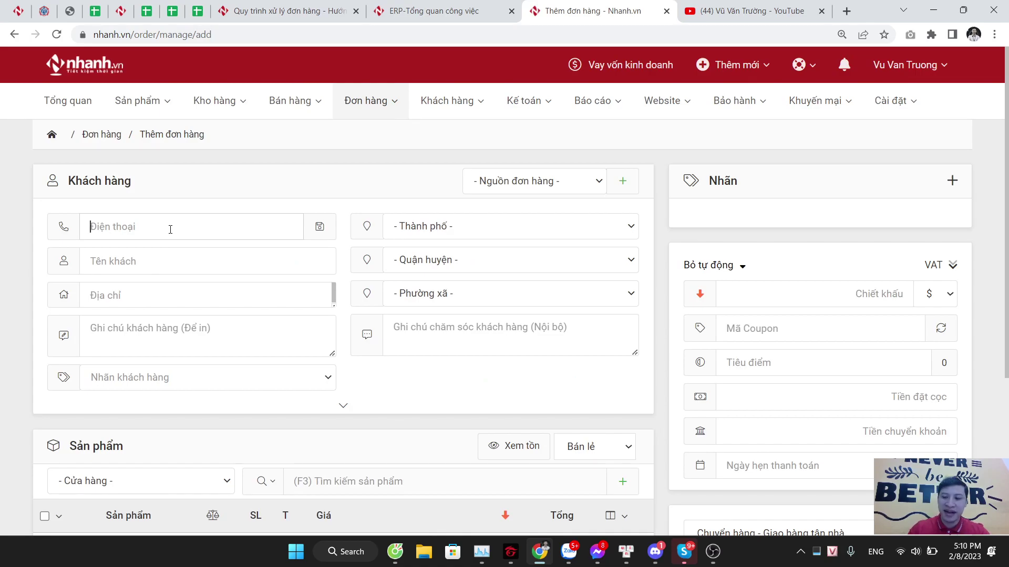
Step: Attach the existing customer by phone number and check their 6.820.000 outstanding debt
{"action": "left_click", "coordinate": [171, 229]}
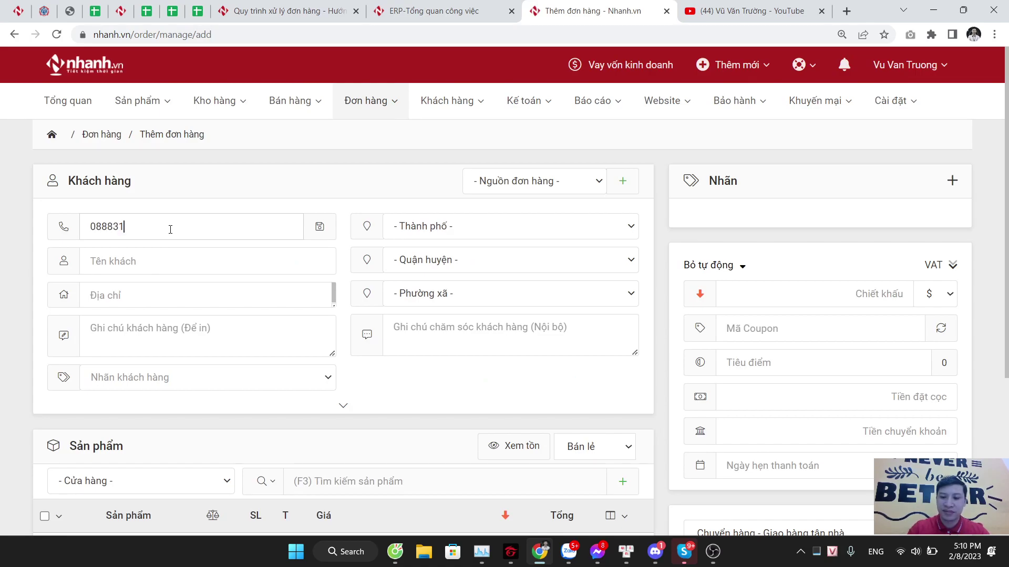
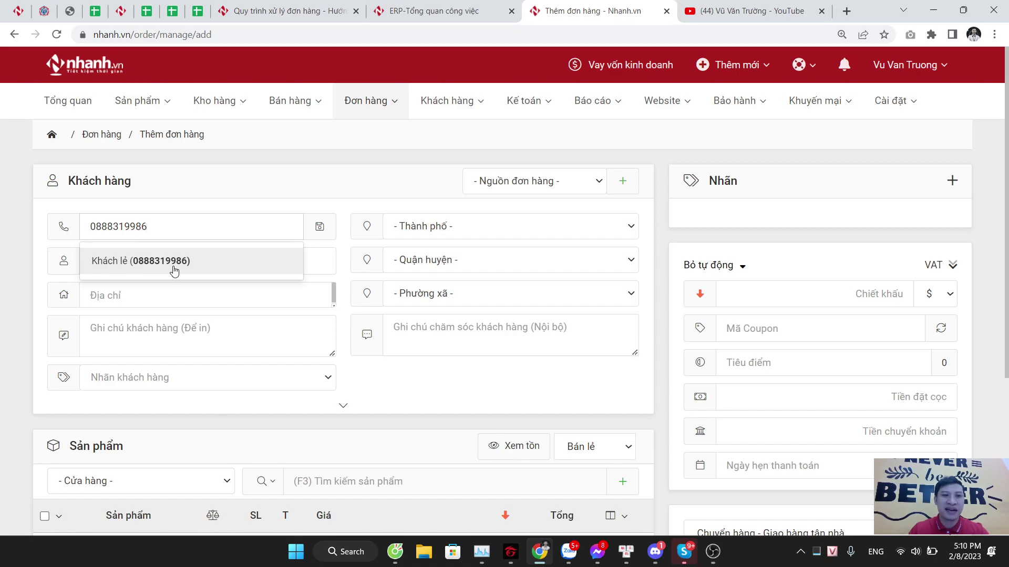
{"action": "left_click", "coordinate": [175, 261]}
{"action": "left_click_drag", "start_coordinate": [58, 197], "coordinate": [207, 199]}
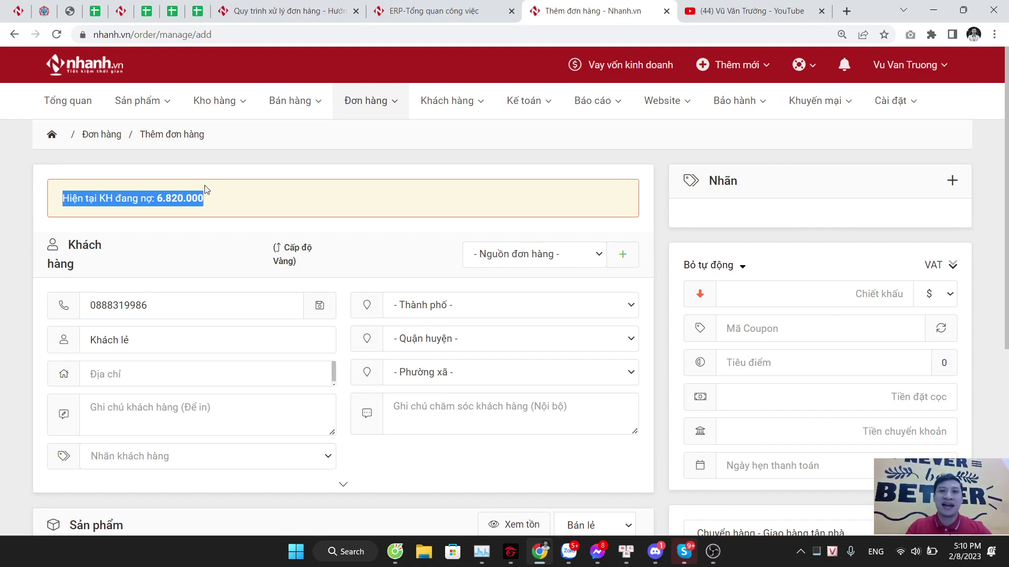
{"action": "left_click", "coordinate": [234, 212]}
{"action": "scroll", "coordinate": [237, 222], "scroll_direction": "down", "scroll_amount": 1}
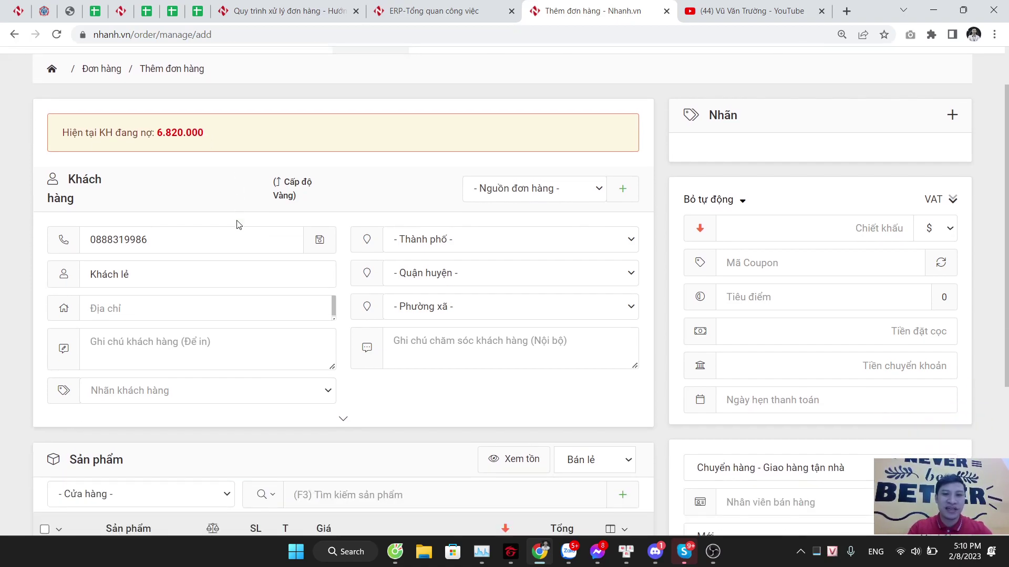
Step: Replace the Khách lẻ placeholder with the customer's name and enter their street address
{"action": "left_click_drag", "start_coordinate": [150, 280], "coordinate": [79, 287]}
{"action": "type", "text": "A Trường"}
{"action": "key", "text": "Escape"}
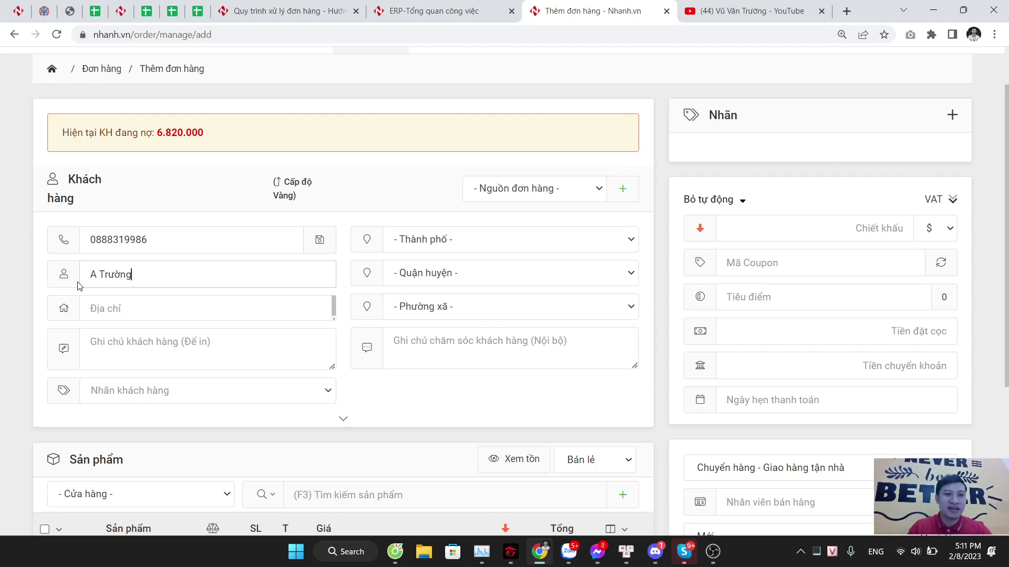
{"action": "left_click", "coordinate": [141, 308]}
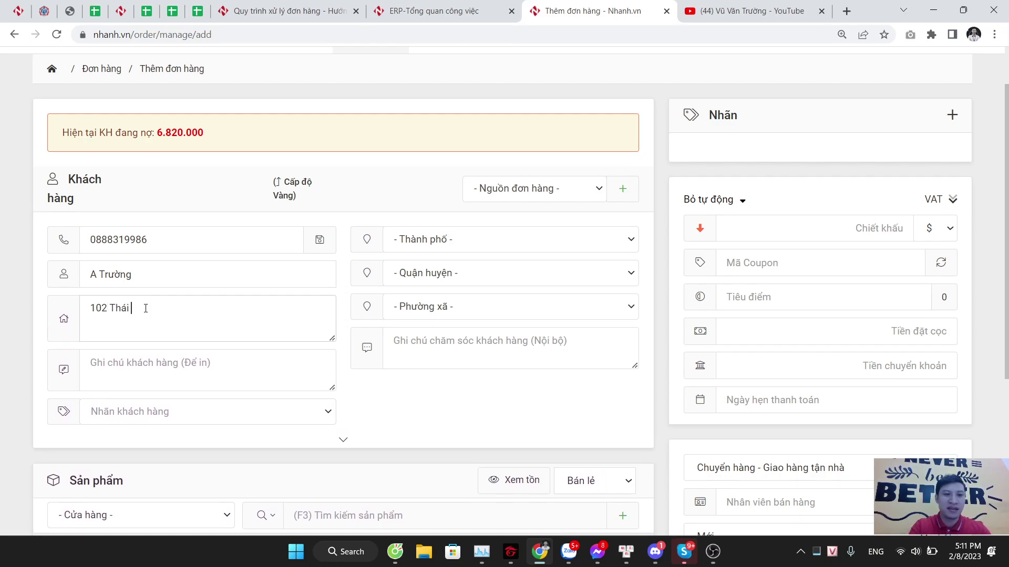
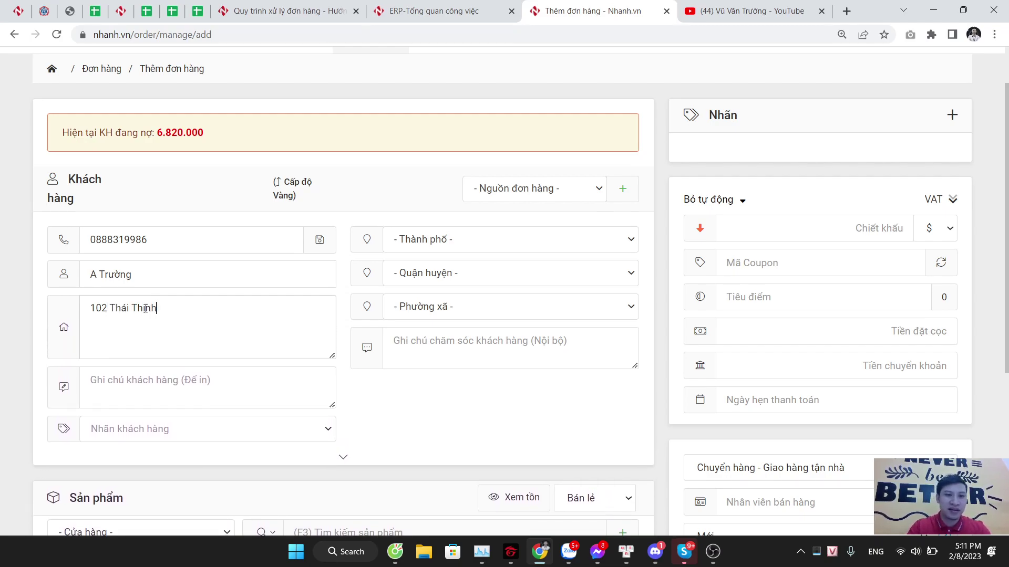
Step: Set the delivery city, district and ward to Hà Nội, Quận Đống Đa, Phường Trung Liệt
{"action": "left_click", "coordinate": [465, 242]}
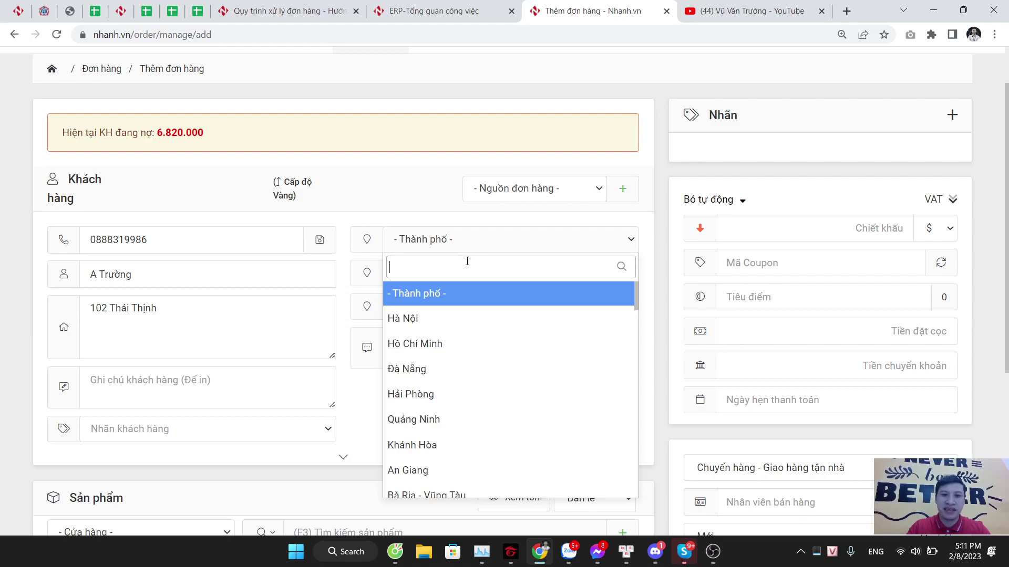
{"action": "left_click", "coordinate": [466, 318]}
{"action": "left_click", "coordinate": [467, 283]}
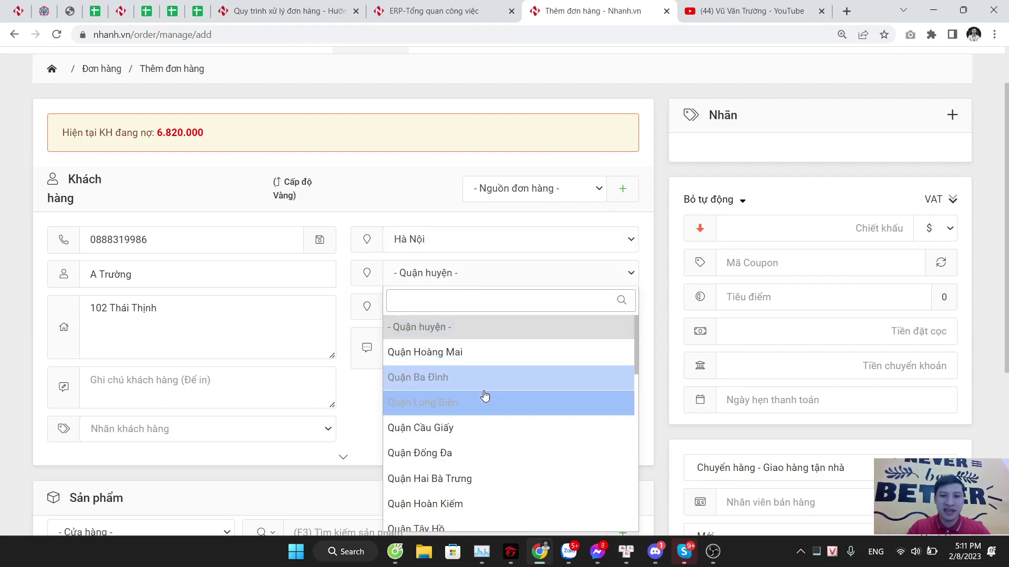
{"action": "left_click", "coordinate": [482, 454]}
{"action": "left_click", "coordinate": [486, 309]}
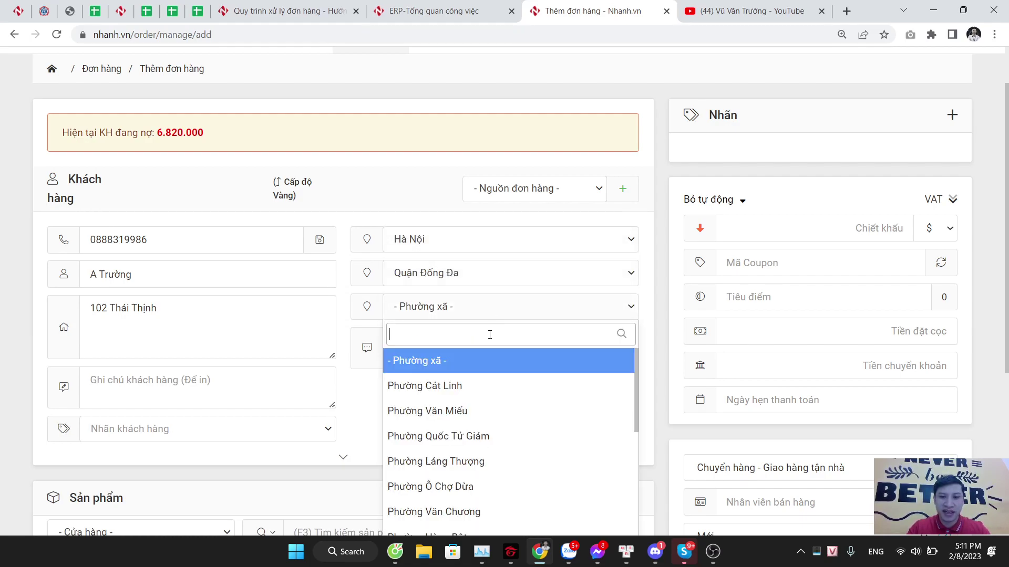
{"action": "scroll", "coordinate": [513, 426], "scroll_direction": "down", "scroll_amount": 1}
{"action": "scroll", "coordinate": [513, 431], "scroll_direction": "down", "scroll_amount": 1}
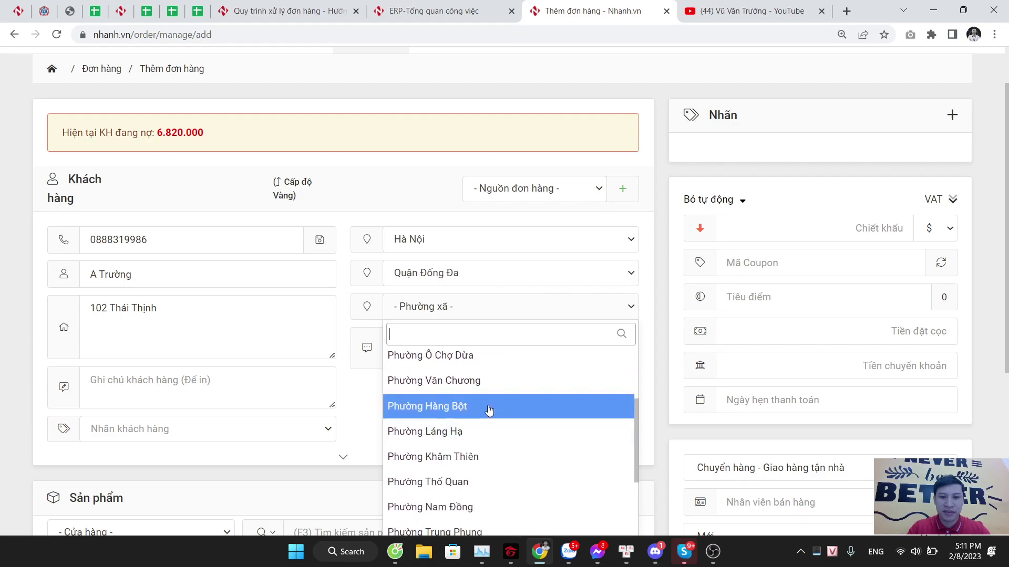
{"action": "scroll", "coordinate": [506, 494], "scroll_direction": "down", "scroll_amount": 2}
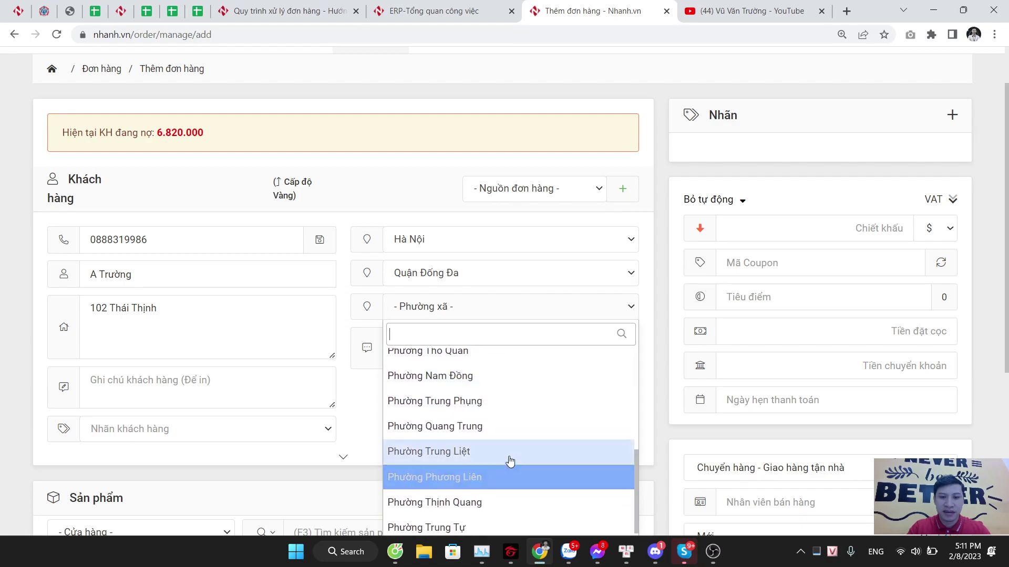
{"action": "left_click", "coordinate": [465, 454]}
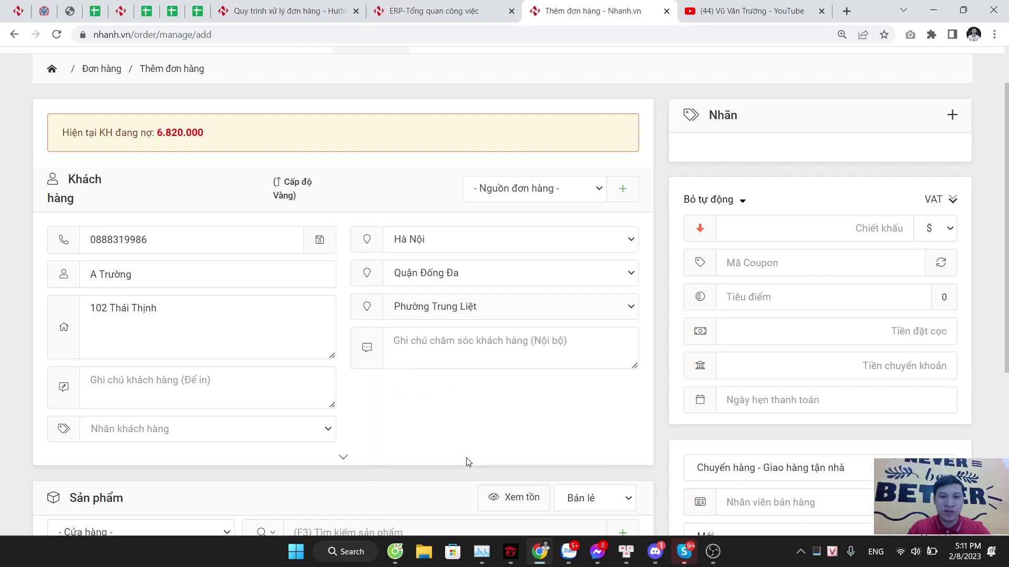
{"action": "scroll", "coordinate": [252, 309], "scroll_direction": "down", "scroll_amount": 3}
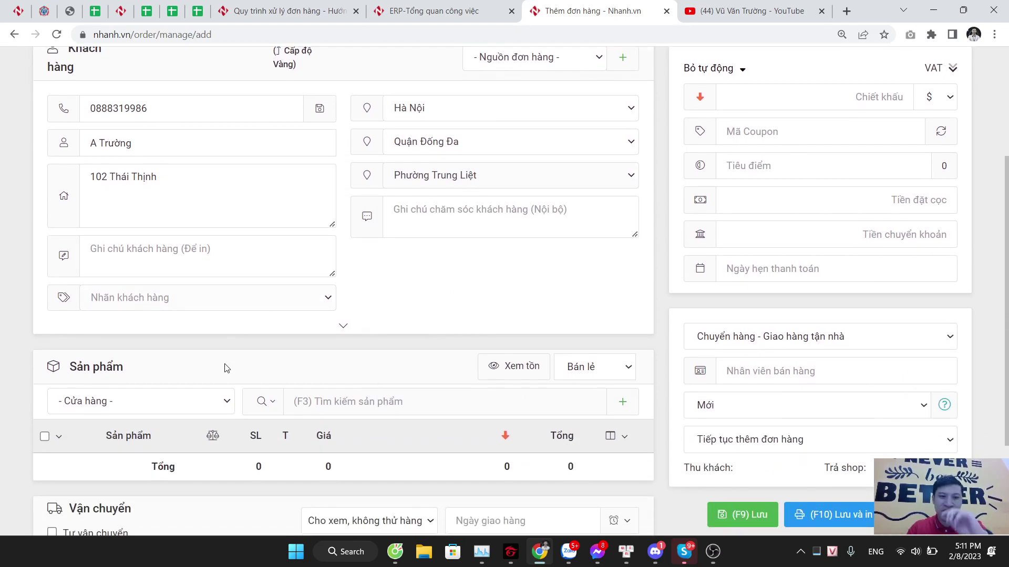
{"action": "scroll", "coordinate": [235, 391], "scroll_direction": "down", "scroll_amount": 1}
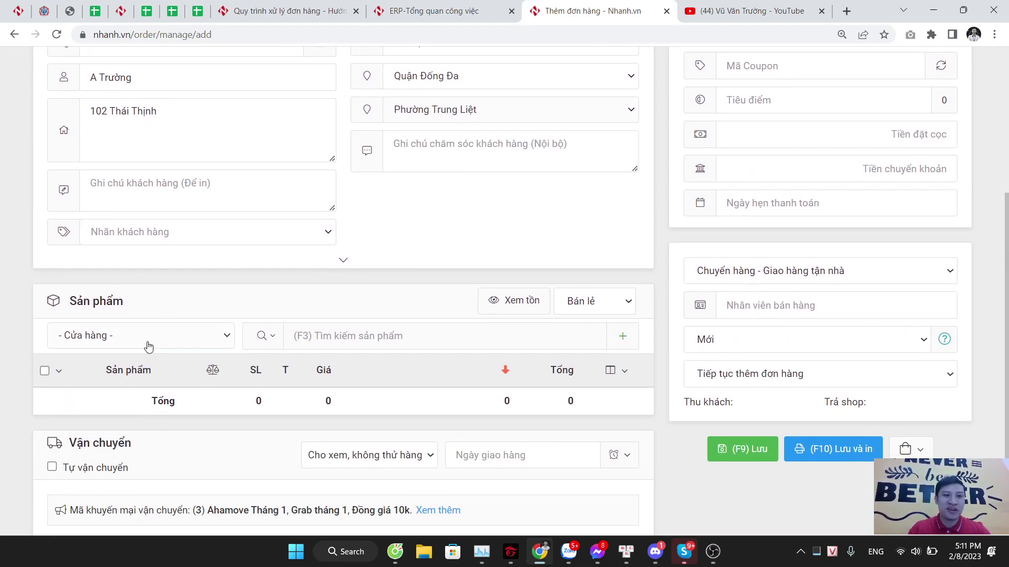
Step: Take the order's products from the Siêu Thị HC store and review the search modes
{"action": "left_click", "coordinate": [148, 341]}
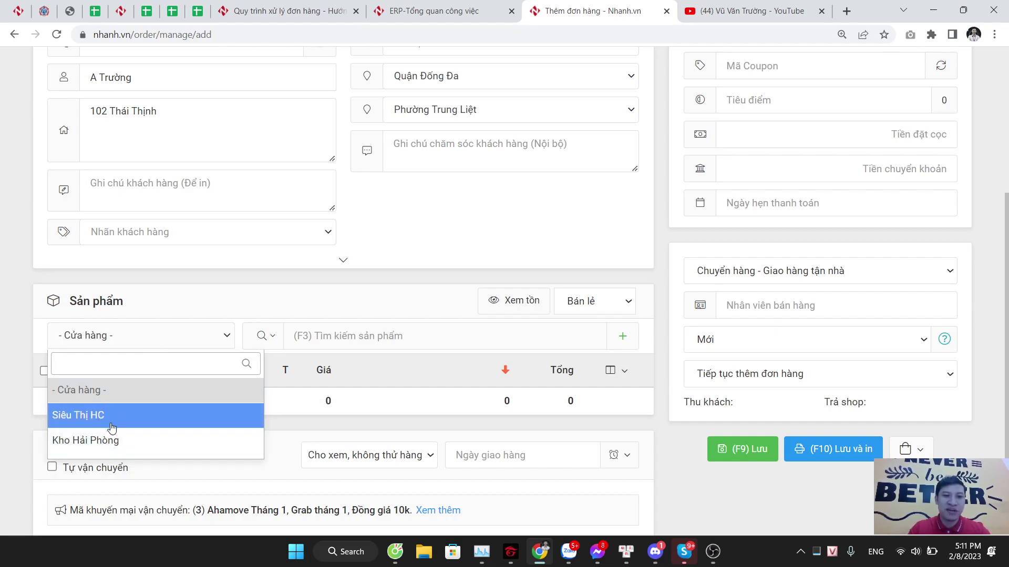
{"action": "left_click", "coordinate": [156, 423]}
{"action": "left_click", "coordinate": [262, 336]}
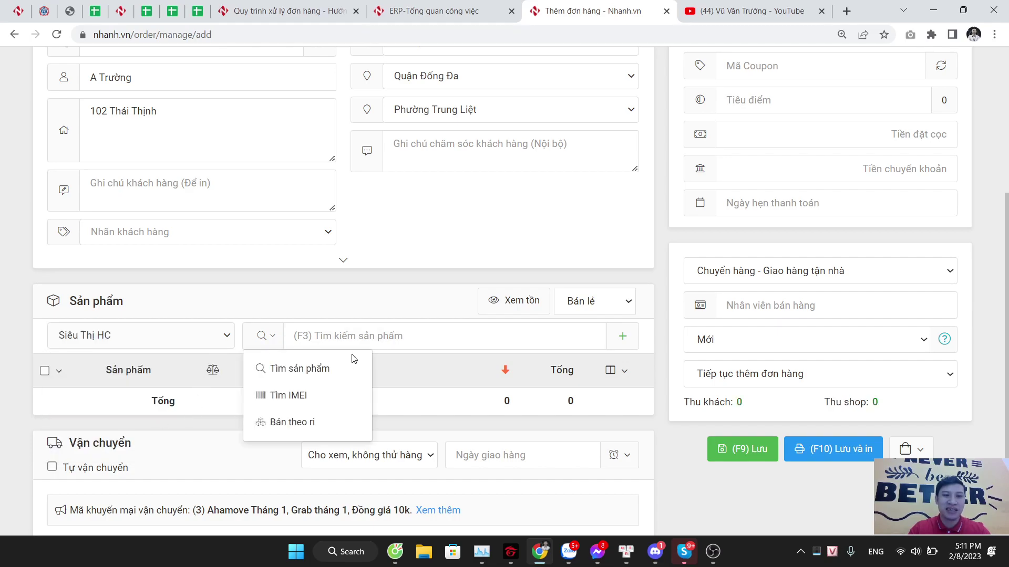
{"action": "scroll", "coordinate": [406, 339], "scroll_direction": "up", "scroll_amount": 5}
{"action": "scroll", "coordinate": [406, 339], "scroll_direction": "down", "scroll_amount": 5}
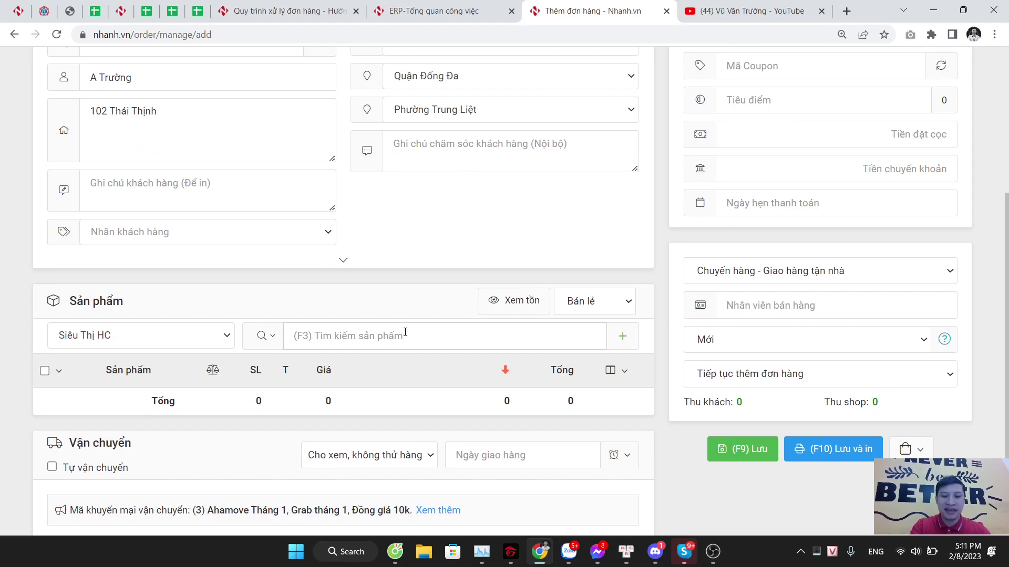
Step: Search 'Áo sơ mi' and add ASM001-WH-39, ASM001-WH-41 and ASM001-WH-40 at 350,000 each
{"action": "left_click", "coordinate": [405, 332]}
{"action": "type", "text": "Áo sơ mi"}
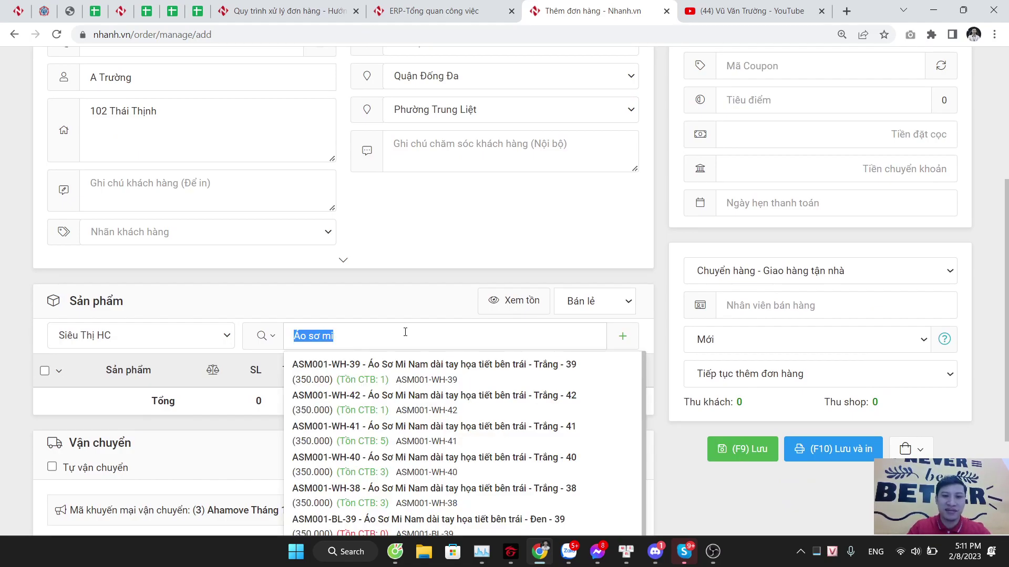
{"action": "left_click", "coordinate": [444, 375]}
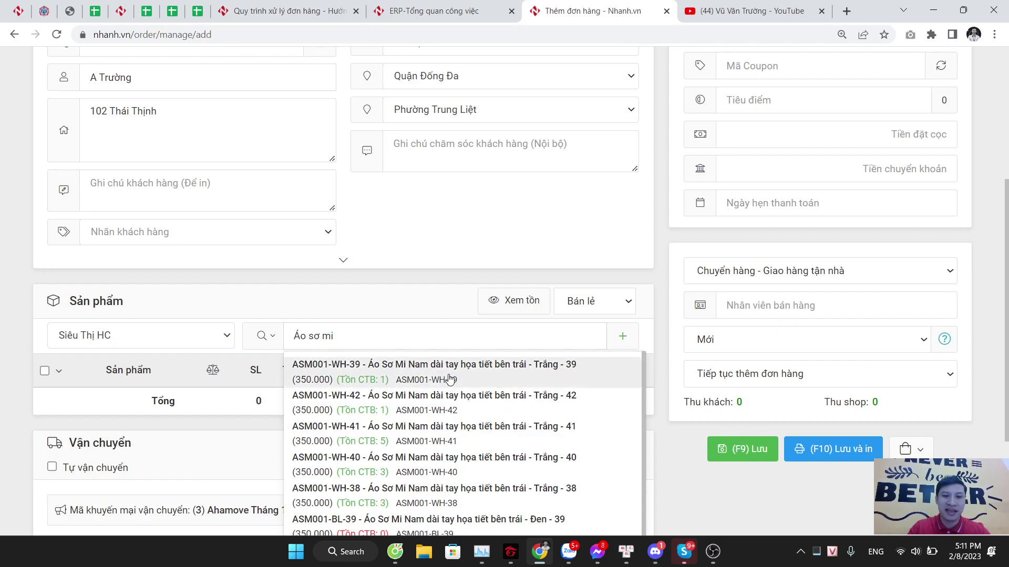
{"action": "left_click", "coordinate": [448, 344]}
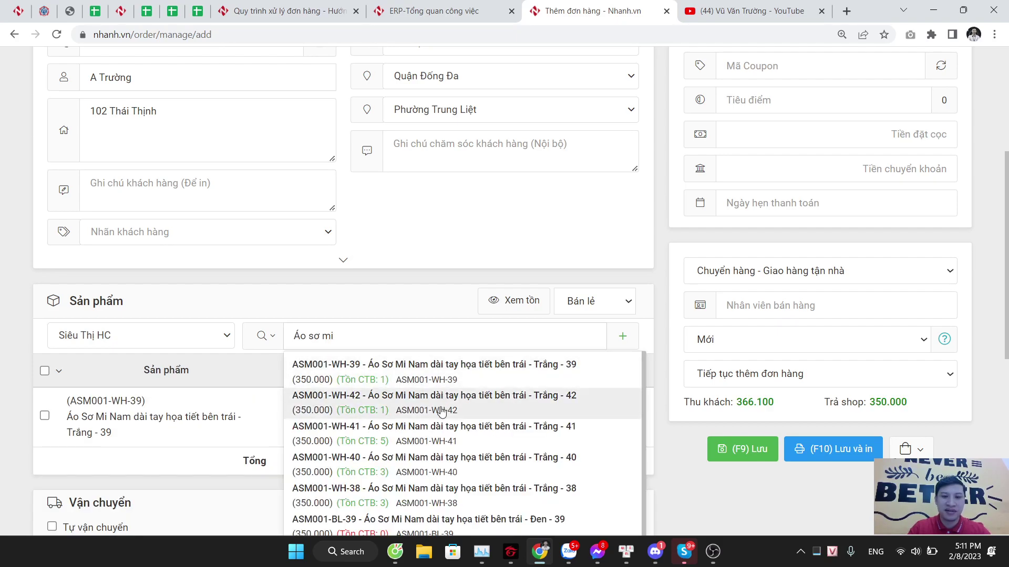
{"action": "left_click", "coordinate": [441, 428]}
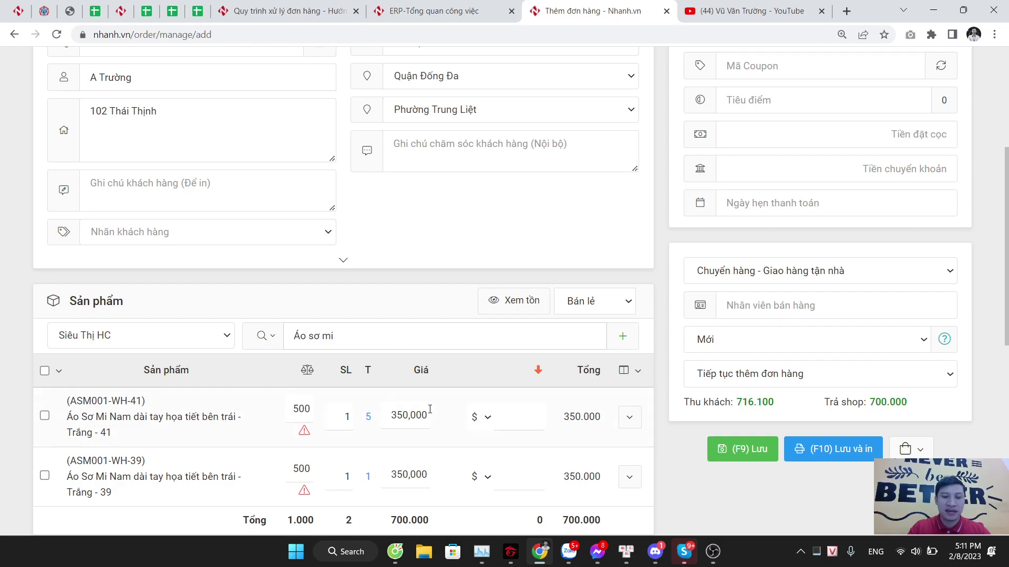
{"action": "left_click", "coordinate": [431, 336]}
{"action": "left_click", "coordinate": [441, 453]}
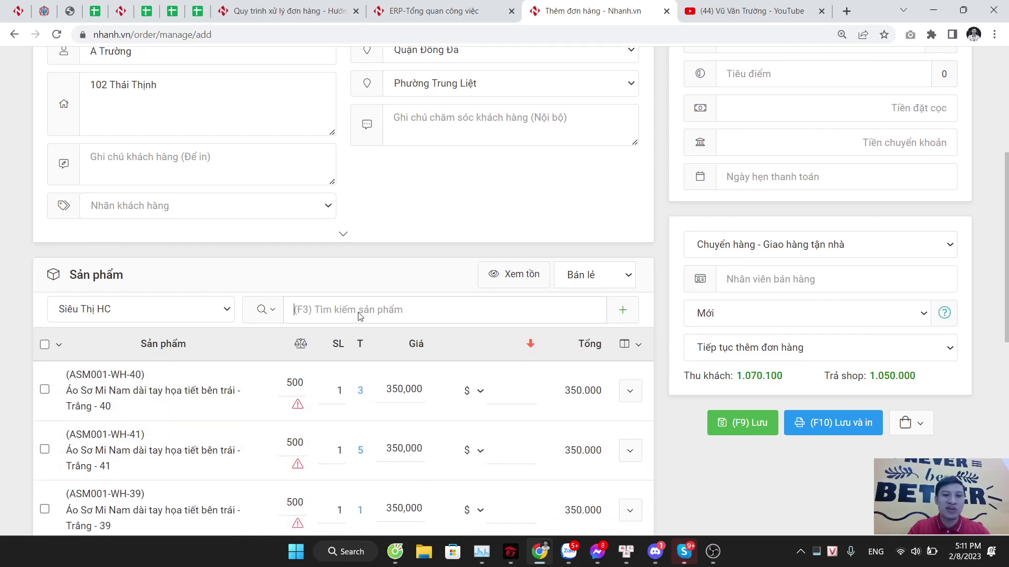
{"action": "scroll", "coordinate": [413, 284], "scroll_direction": "down", "scroll_amount": 2}
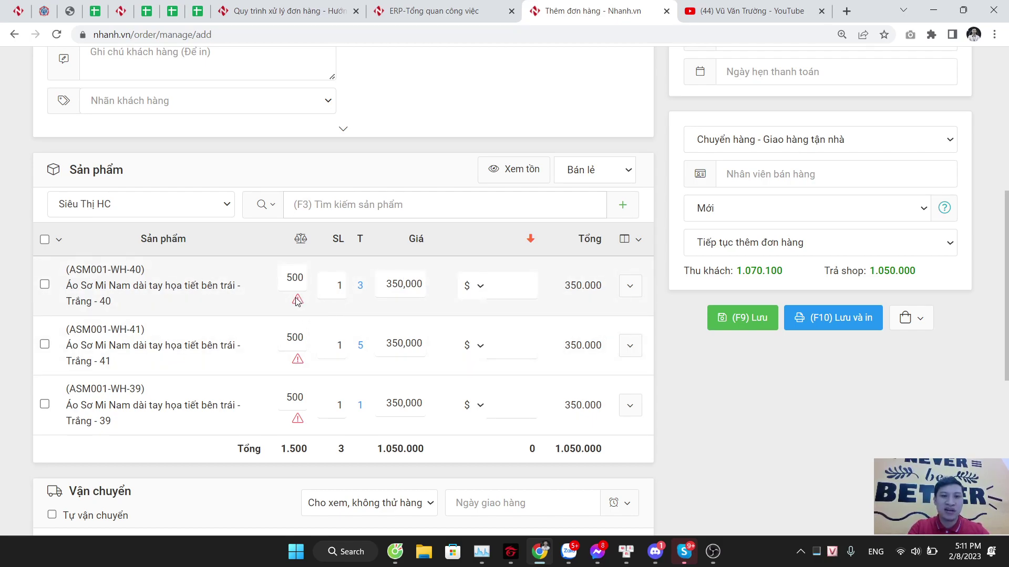
Step: Change the size 40, 41 and 39 shirts' weight from 500 to 200, totalling 600
{"action": "mouse_move", "coordinate": [297, 301]}
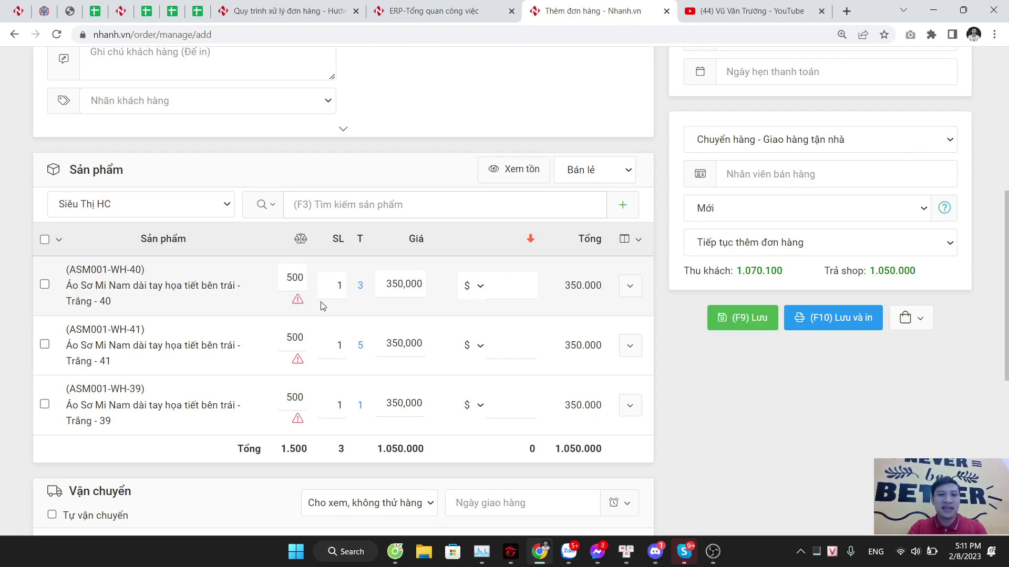
{"action": "double_click", "coordinate": [303, 278]}
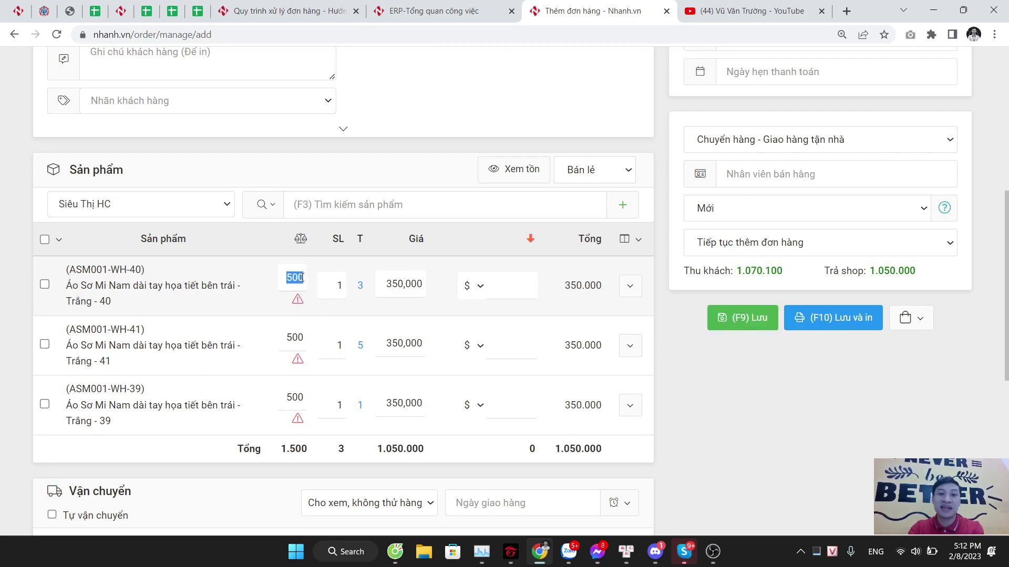
{"action": "type", "text": "200"}
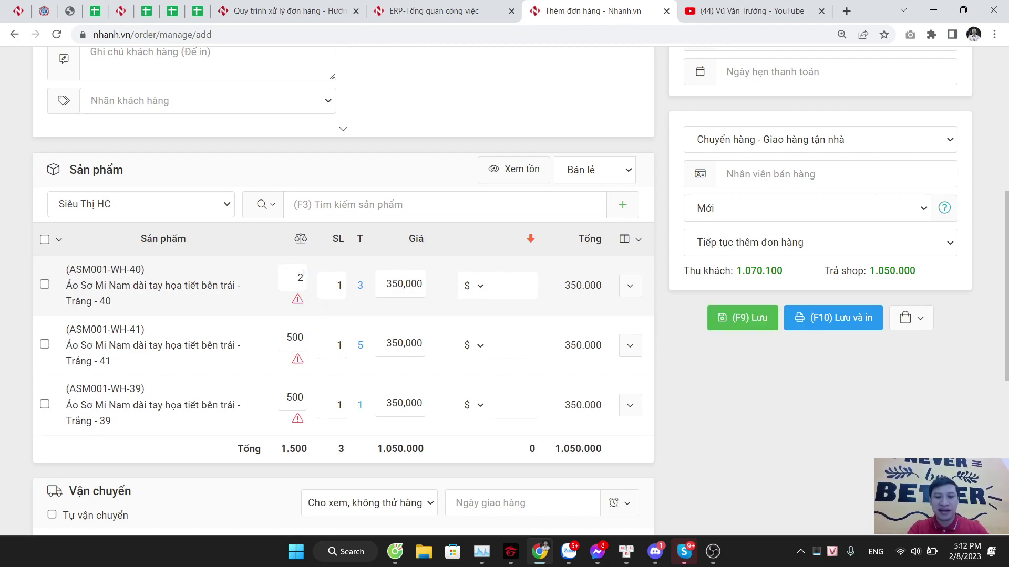
{"action": "double_click", "coordinate": [297, 337]}
{"action": "type", "text": "200"}
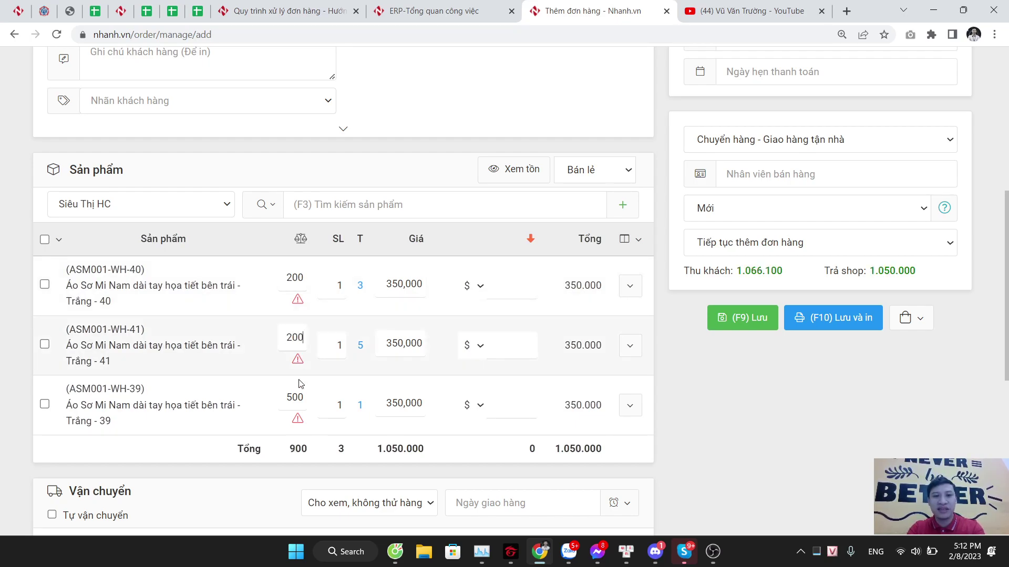
{"action": "double_click", "coordinate": [297, 396]}
{"action": "type", "text": "200"}
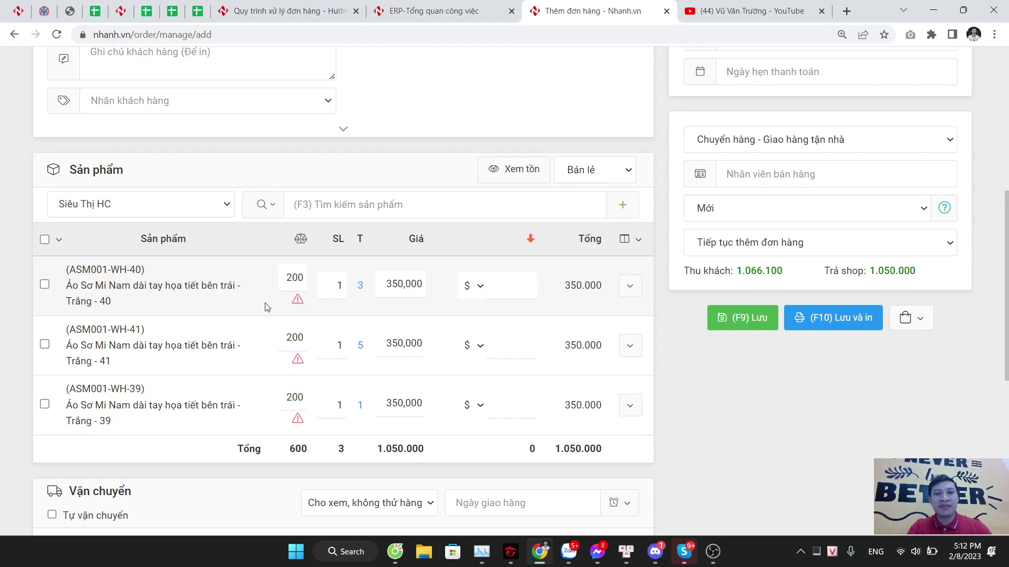
{"action": "scroll", "coordinate": [290, 239], "scroll_direction": "down", "scroll_amount": 1}
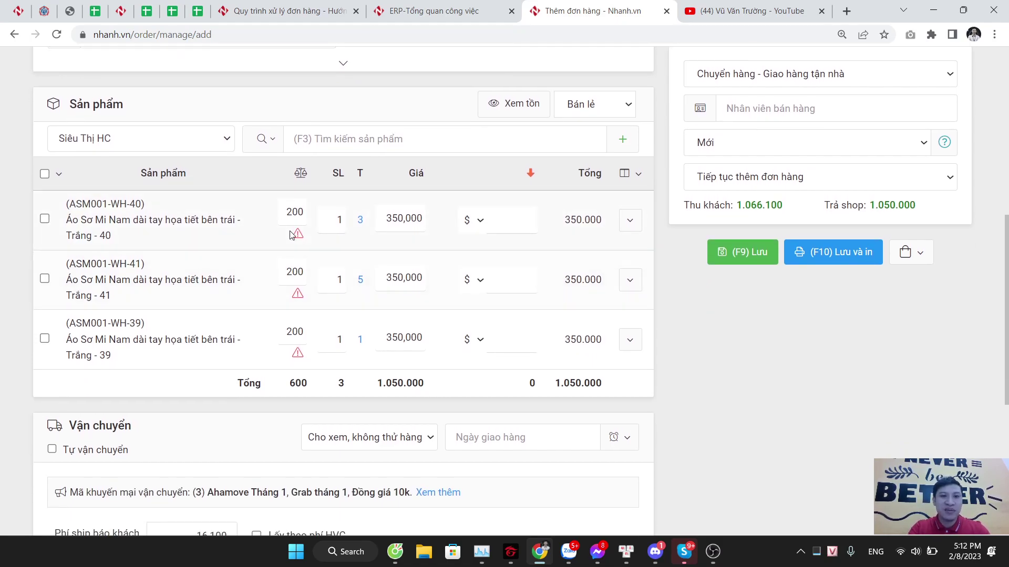
{"action": "left_click_drag", "start_coordinate": [288, 388], "coordinate": [311, 391]}
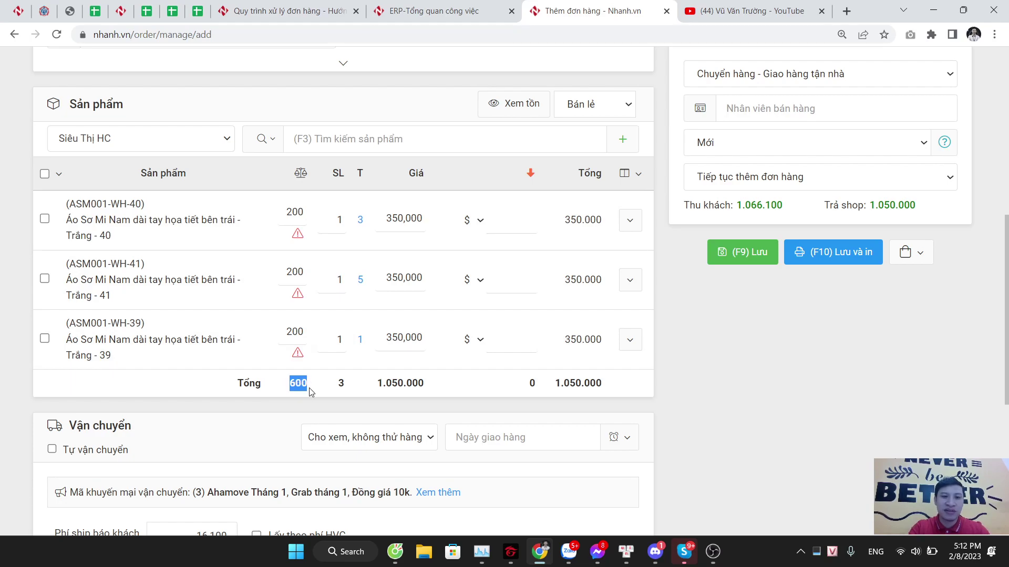
{"action": "left_click", "coordinate": [311, 391]}
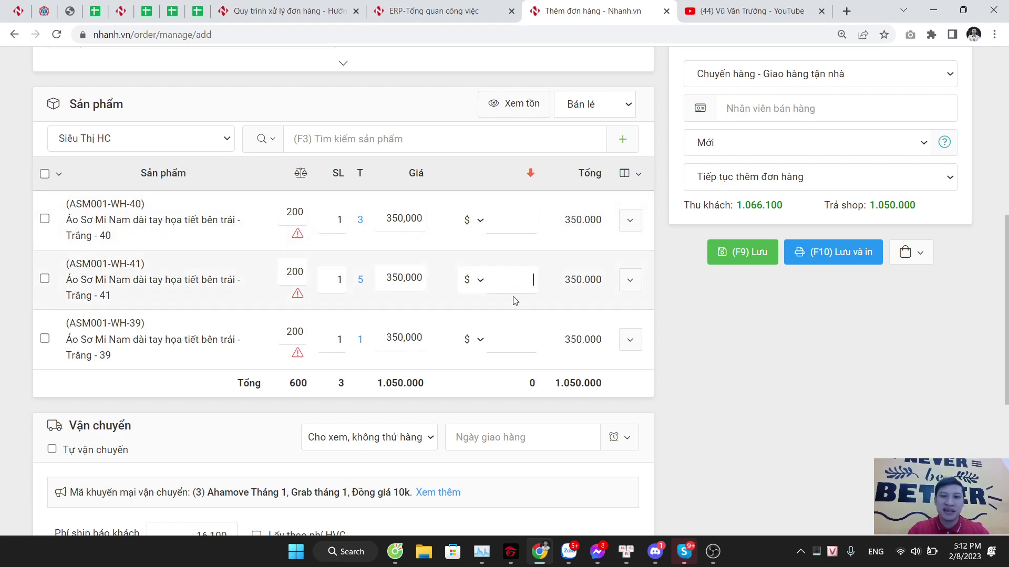
Step: Give the size 40 shirt a 10% discount (35.000), making the products total 1.015.000
{"action": "left_click", "coordinate": [506, 226]}
{"action": "type", "text": "500000"}
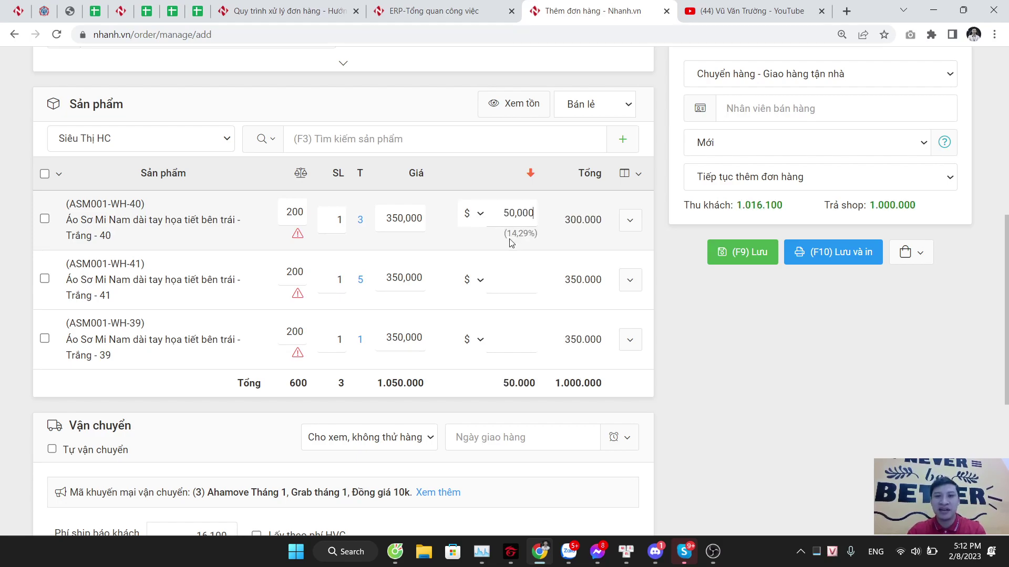
{"action": "left_click", "coordinate": [473, 215]}
{"action": "left_click", "coordinate": [474, 246]}
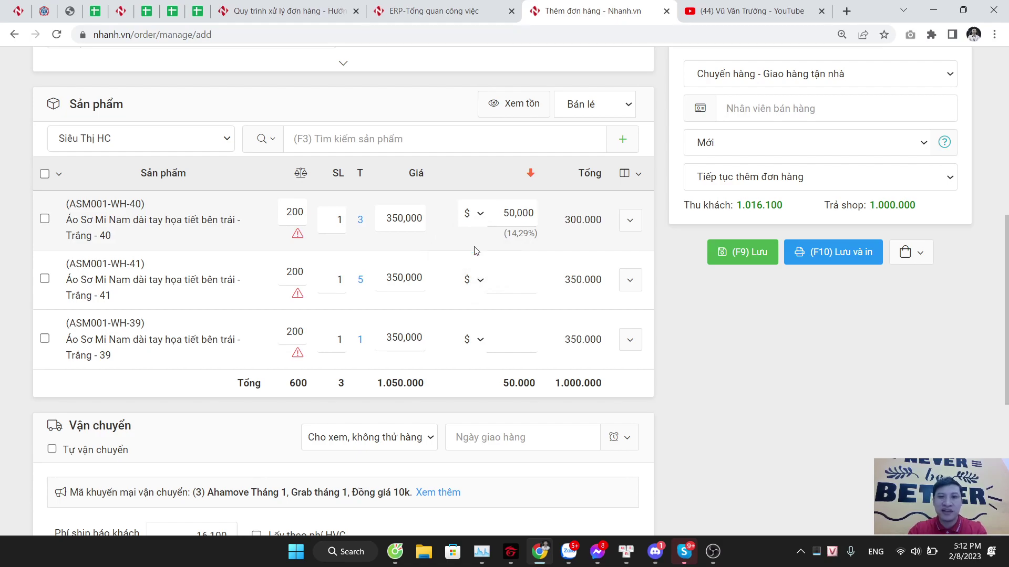
{"action": "double_click", "coordinate": [496, 227]}
{"action": "type", "text": "10"}
{"action": "left_click", "coordinate": [503, 268]}
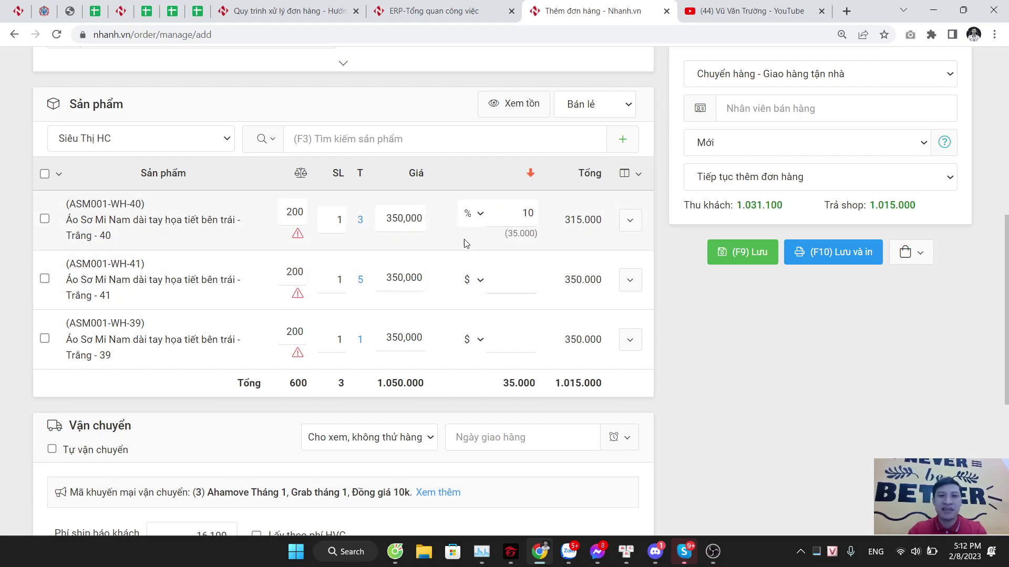
{"action": "left_click_drag", "start_coordinate": [512, 232], "coordinate": [534, 233]}
{"action": "left_click", "coordinate": [534, 234]}
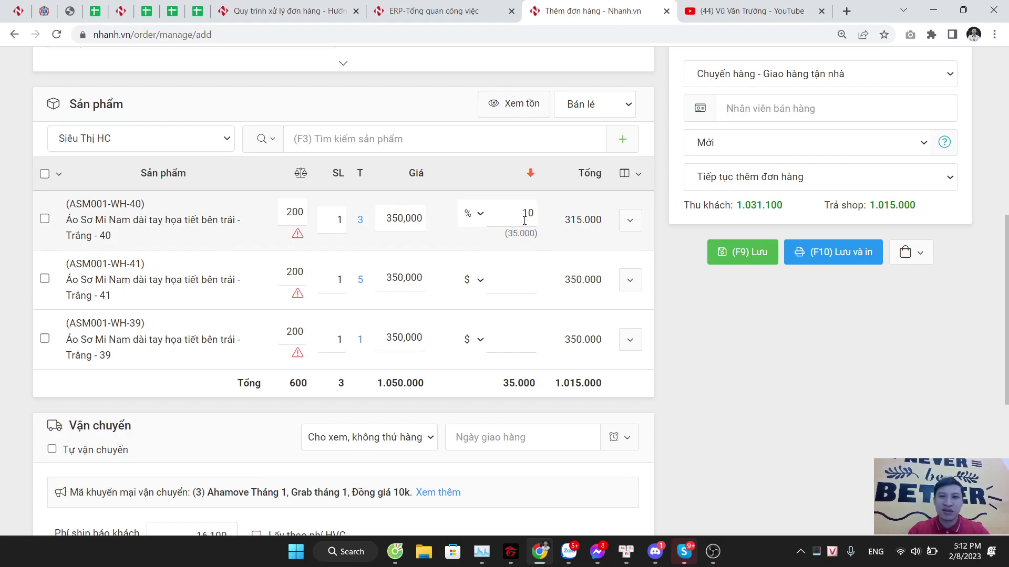
{"action": "scroll", "coordinate": [519, 243], "scroll_direction": "down", "scroll_amount": 3}
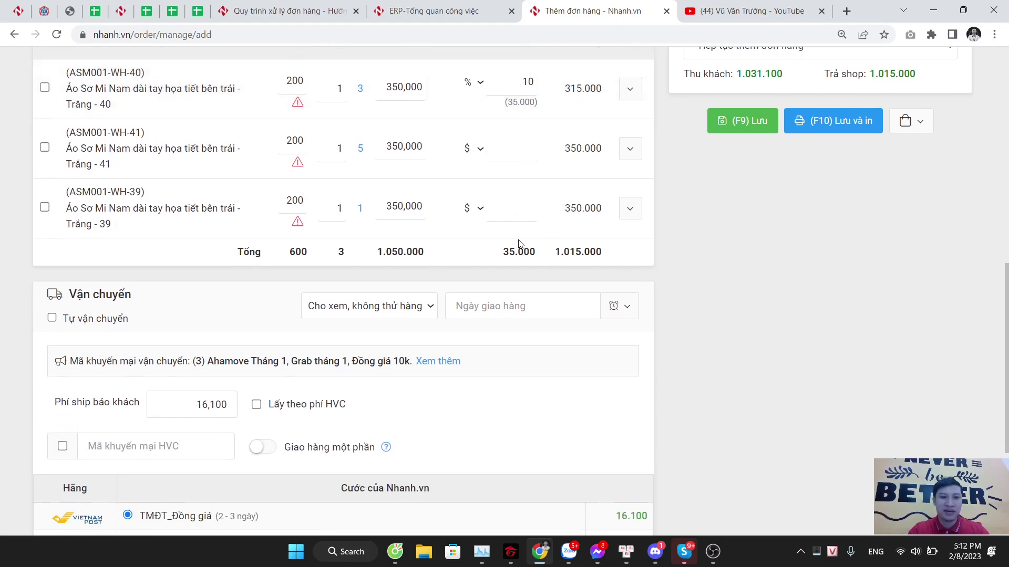
{"action": "scroll", "coordinate": [519, 243], "scroll_direction": "down", "scroll_amount": 2}
{"action": "scroll", "coordinate": [520, 245], "scroll_direction": "up", "scroll_amount": 6}
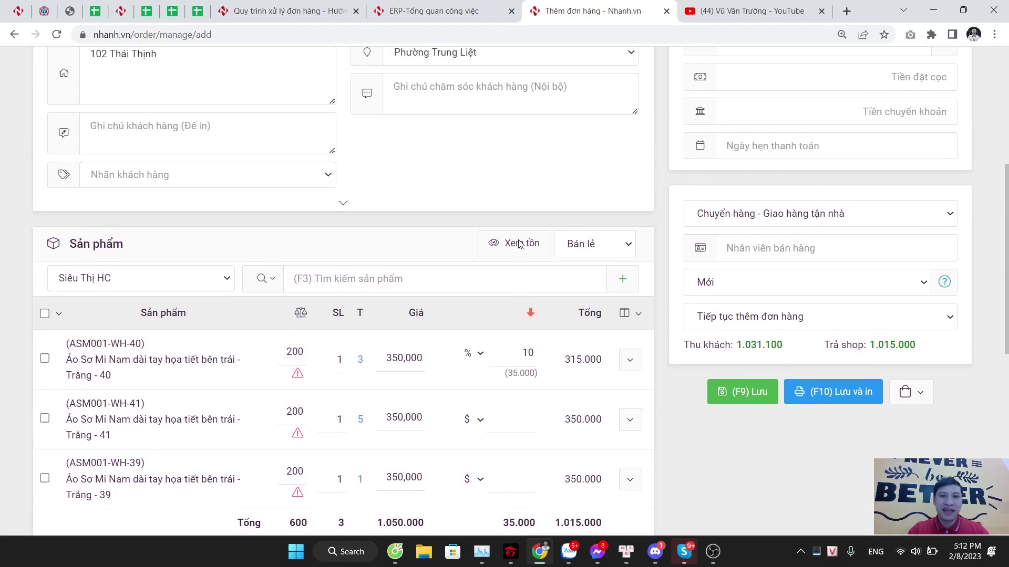
{"action": "scroll", "coordinate": [520, 244], "scroll_direction": "down", "scroll_amount": 6}
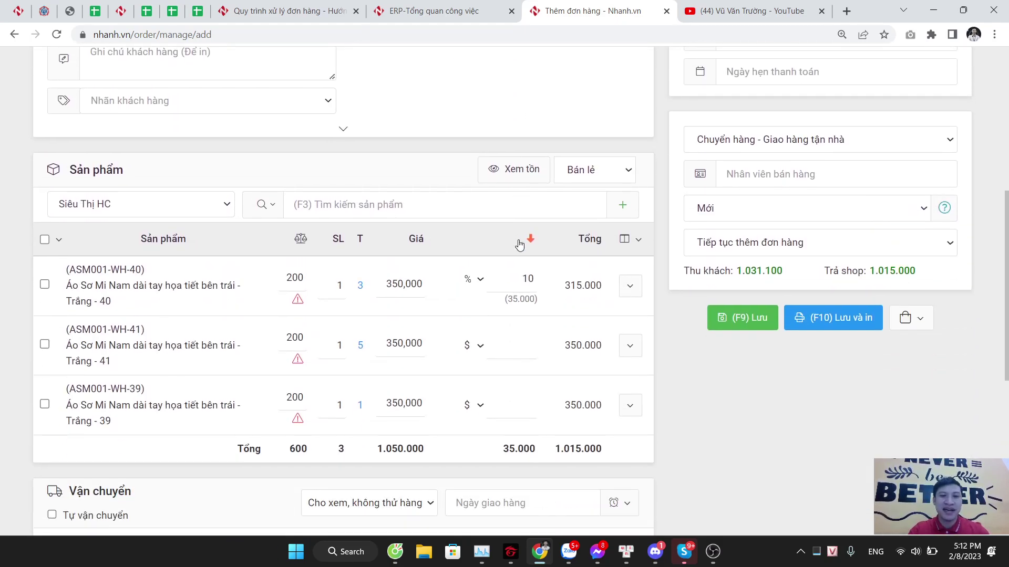
{"action": "scroll", "coordinate": [410, 231], "scroll_direction": "down", "scroll_amount": 3}
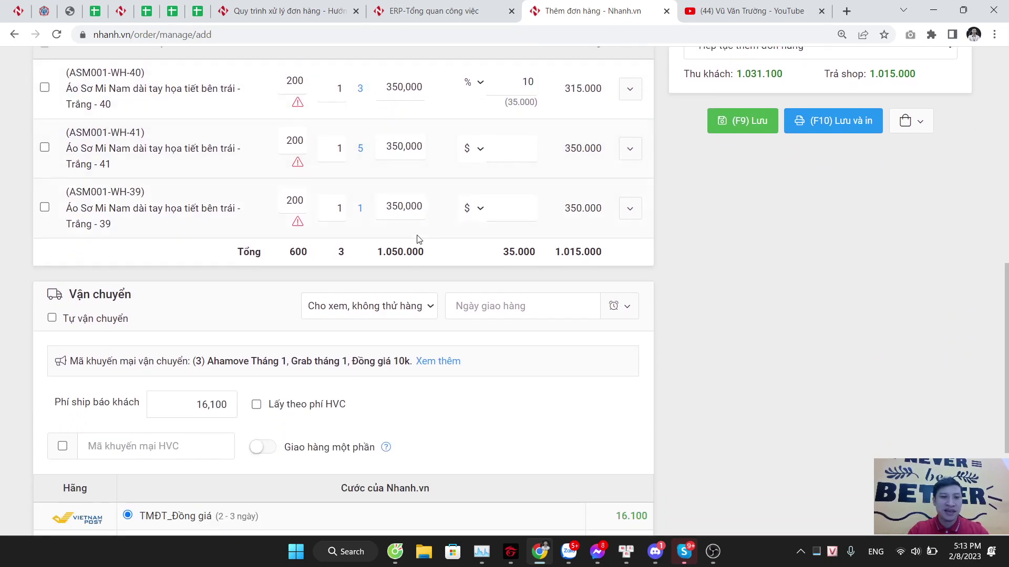
{"action": "scroll", "coordinate": [359, 237], "scroll_direction": "down", "scroll_amount": 3}
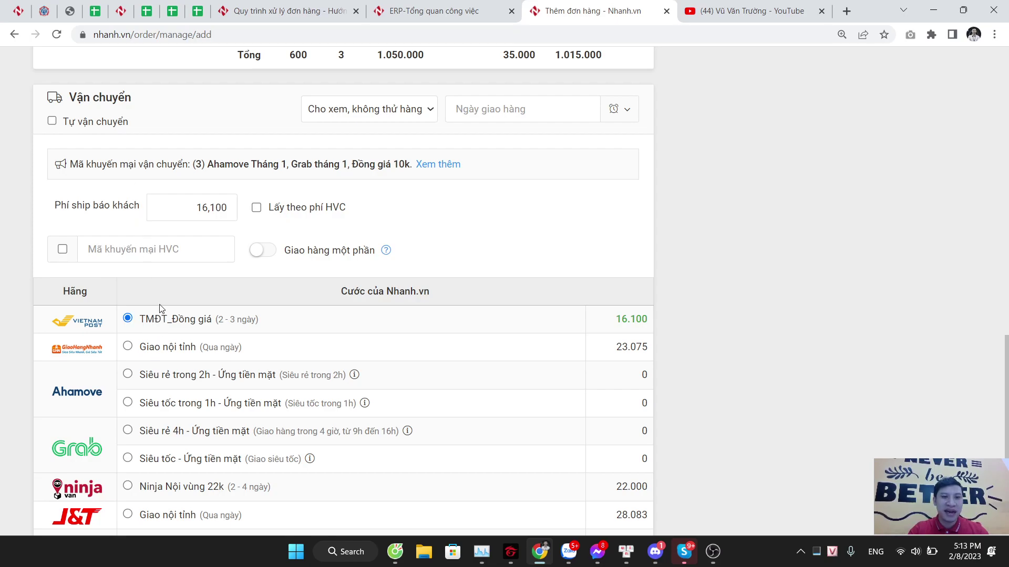
{"action": "scroll", "coordinate": [161, 309], "scroll_direction": "down", "scroll_amount": 2}
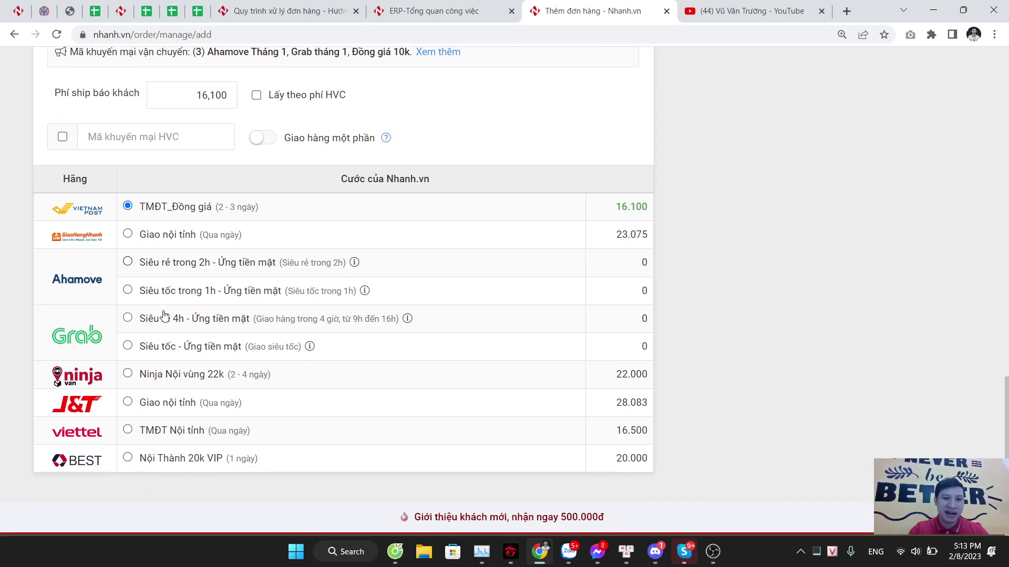
{"action": "scroll", "coordinate": [342, 339], "scroll_direction": "up", "scroll_amount": 5}
{"action": "scroll", "coordinate": [341, 339], "scroll_direction": "up", "scroll_amount": 11}
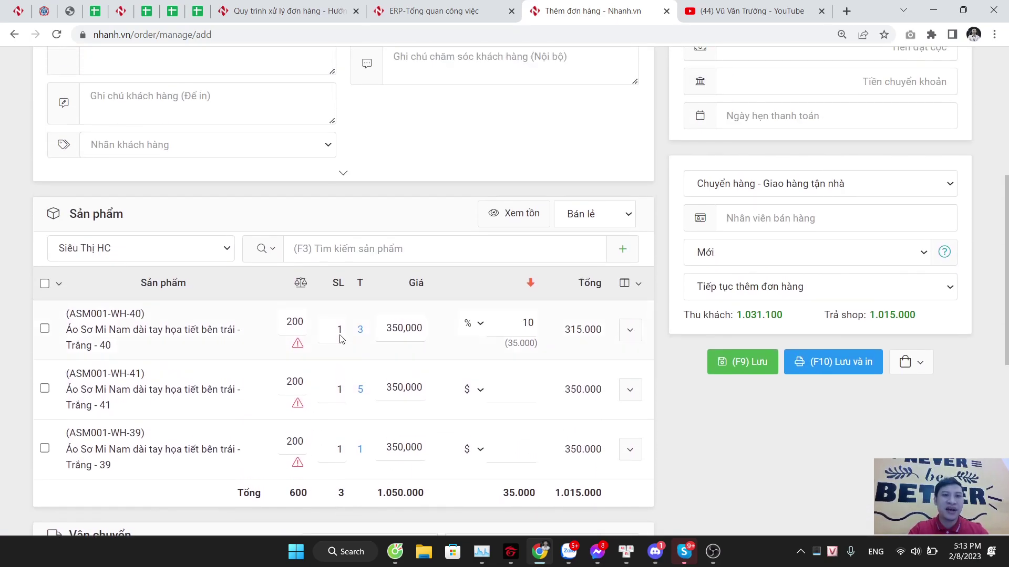
{"action": "scroll", "coordinate": [210, 341], "scroll_direction": "down", "scroll_amount": 4}
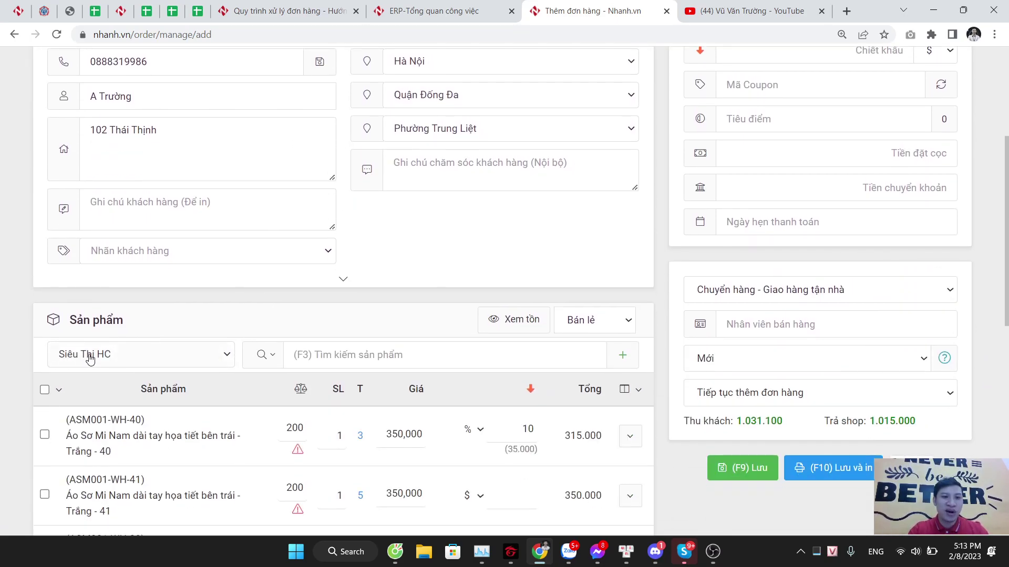
{"action": "scroll", "coordinate": [105, 279], "scroll_direction": "up", "scroll_amount": 3}
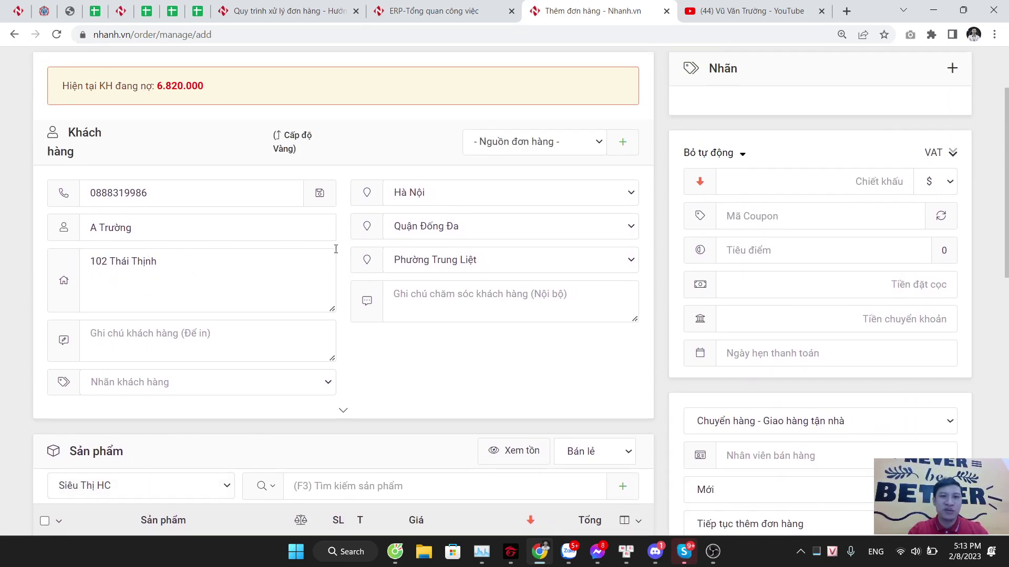
{"action": "scroll", "coordinate": [388, 237], "scroll_direction": "down", "scroll_amount": 5}
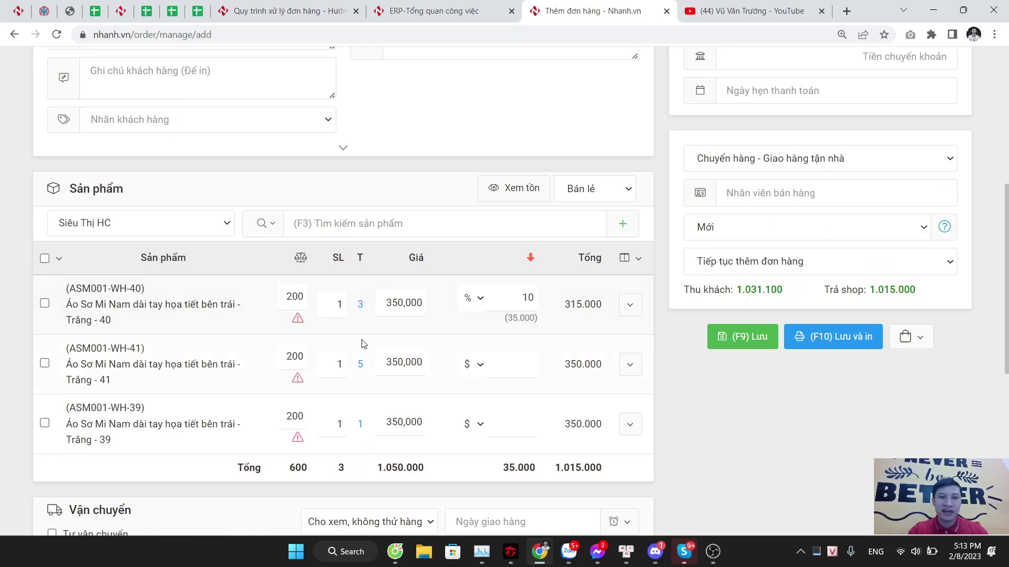
{"action": "double_click", "coordinate": [339, 362]}
{"action": "type", "text": "2"}
{"action": "scroll", "coordinate": [410, 383], "scroll_direction": "down", "scroll_amount": 3}
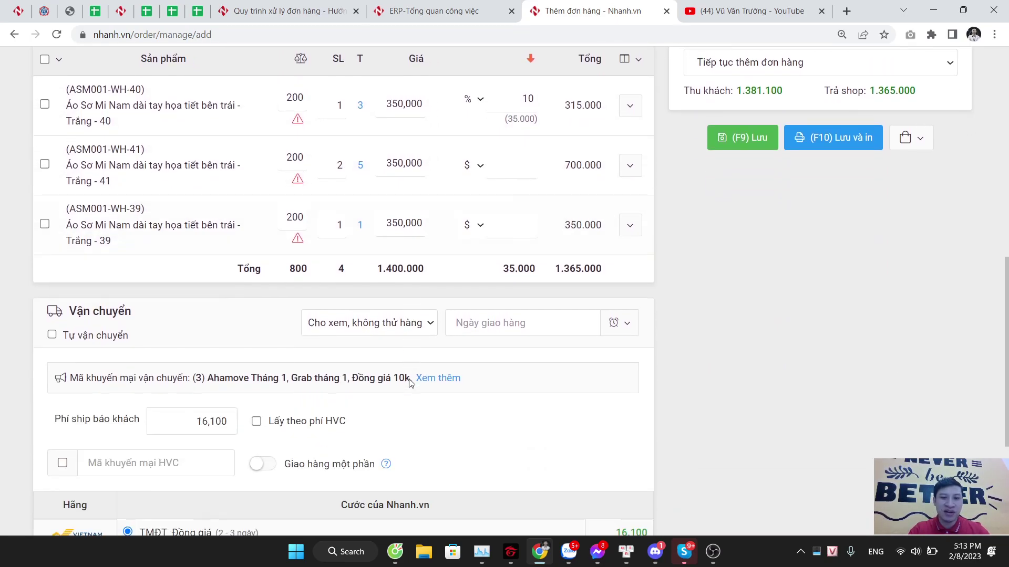
{"action": "scroll", "coordinate": [411, 382], "scroll_direction": "down", "scroll_amount": 4}
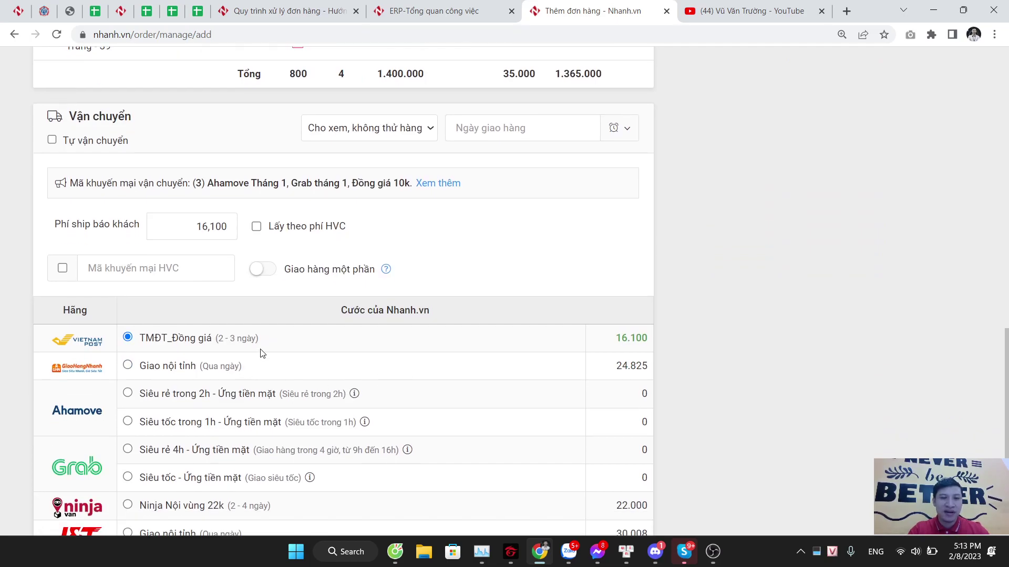
{"action": "scroll", "coordinate": [277, 342], "scroll_direction": "down", "scroll_amount": 3}
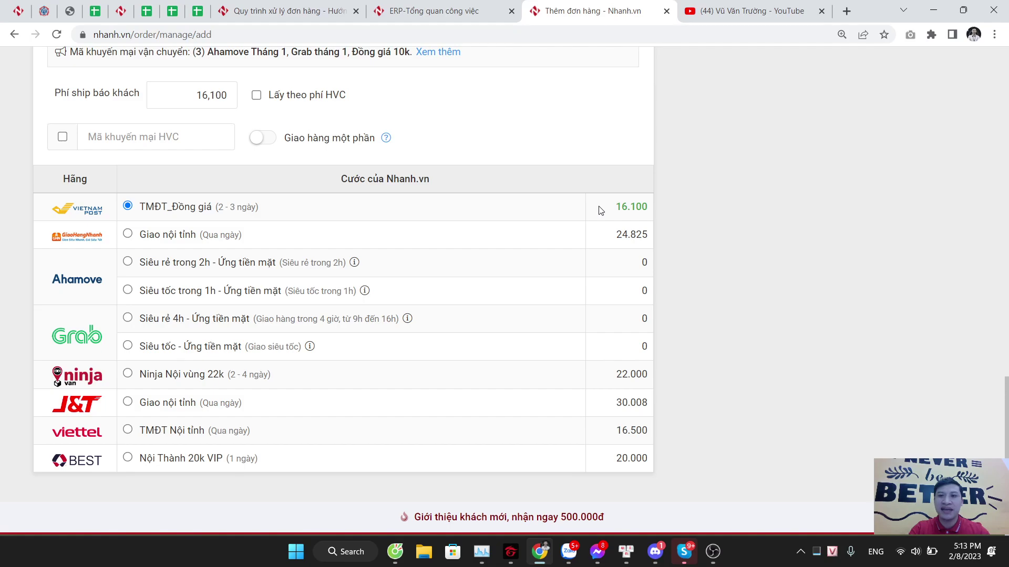
Step: Switch from the 16.100 Vietnam Post rate to BEST's Nội Thành 20k VIP service at 20,000
{"action": "left_click_drag", "start_coordinate": [601, 210], "coordinate": [643, 207]}
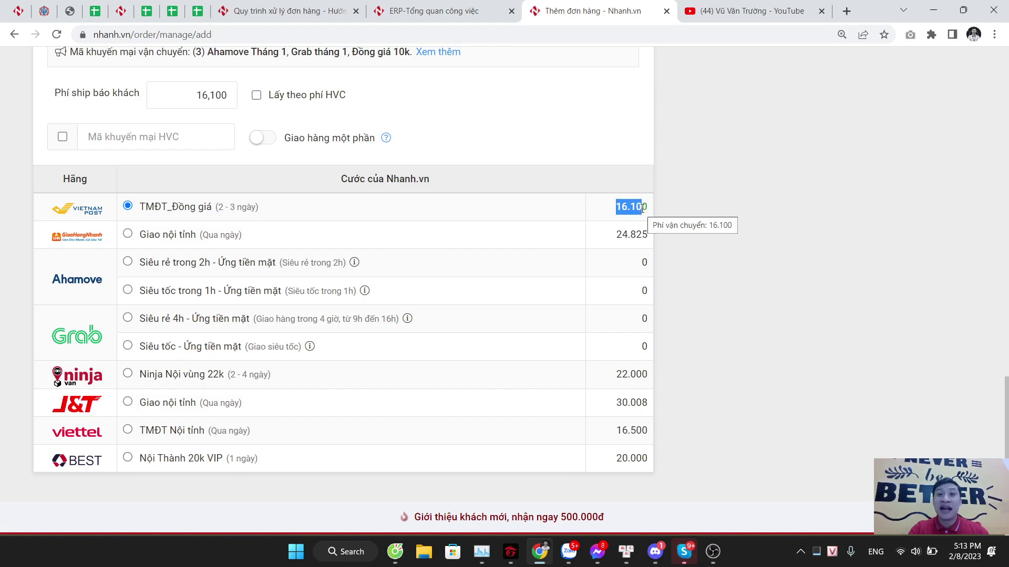
{"action": "left_click", "coordinate": [692, 223]}
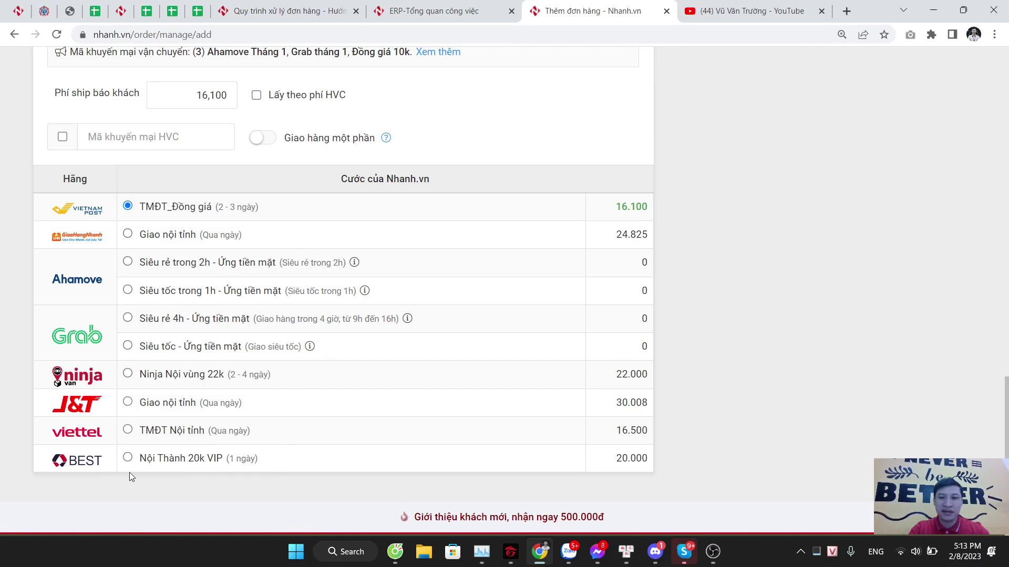
{"action": "left_click", "coordinate": [128, 457]}
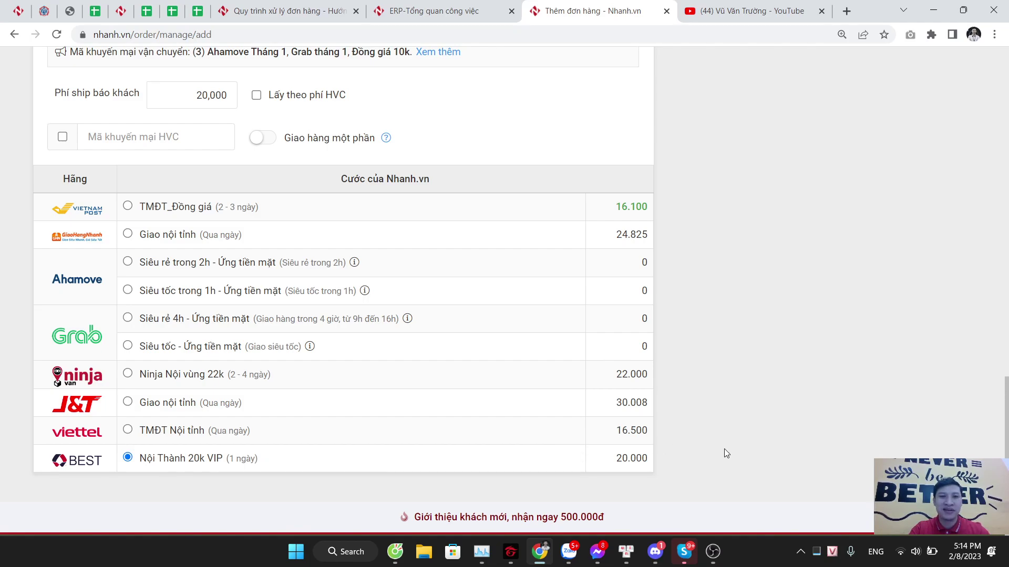
{"action": "scroll", "coordinate": [726, 453], "scroll_direction": "up", "scroll_amount": 12}
{"action": "scroll", "coordinate": [724, 450], "scroll_direction": "up", "scroll_amount": 3}
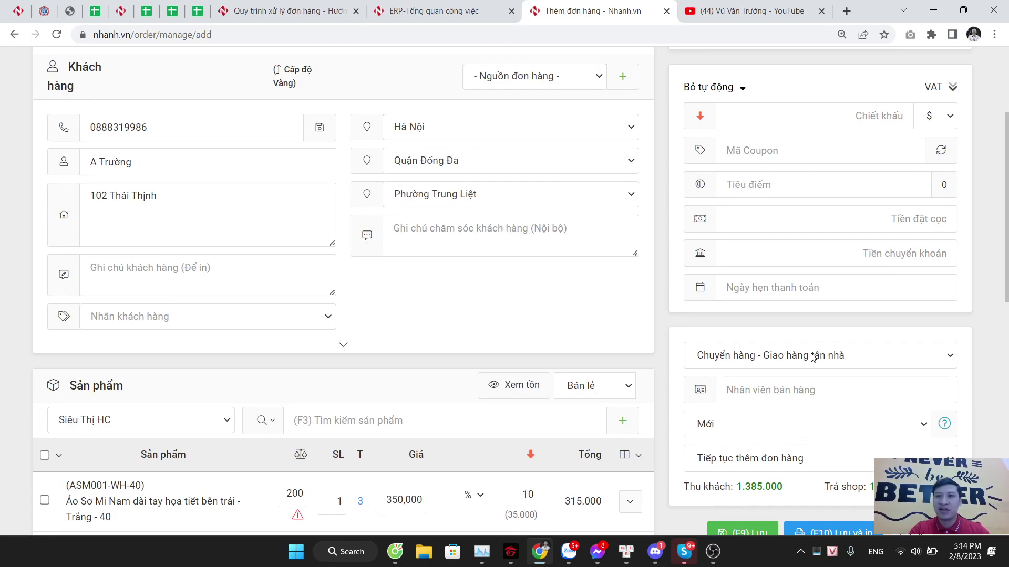
{"action": "scroll", "coordinate": [813, 357], "scroll_direction": "up", "scroll_amount": 4}
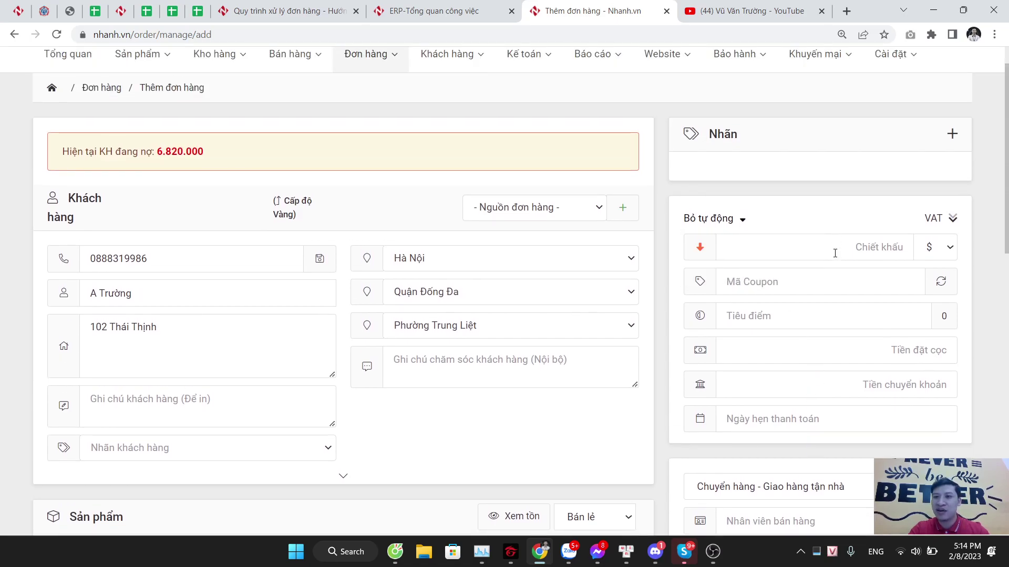
{"action": "scroll", "coordinate": [807, 192], "scroll_direction": "down", "scroll_amount": 1}
{"action": "scroll", "coordinate": [838, 178], "scroll_direction": "down", "scroll_amount": 4}
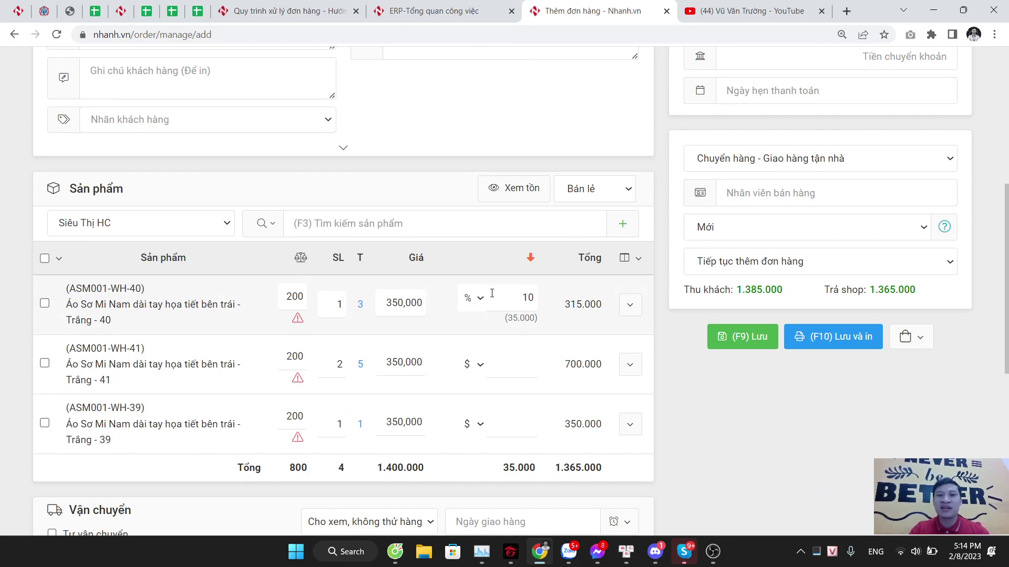
{"action": "left_click", "coordinate": [628, 257]}
{"action": "scroll", "coordinate": [744, 189], "scroll_direction": "up", "scroll_amount": 4}
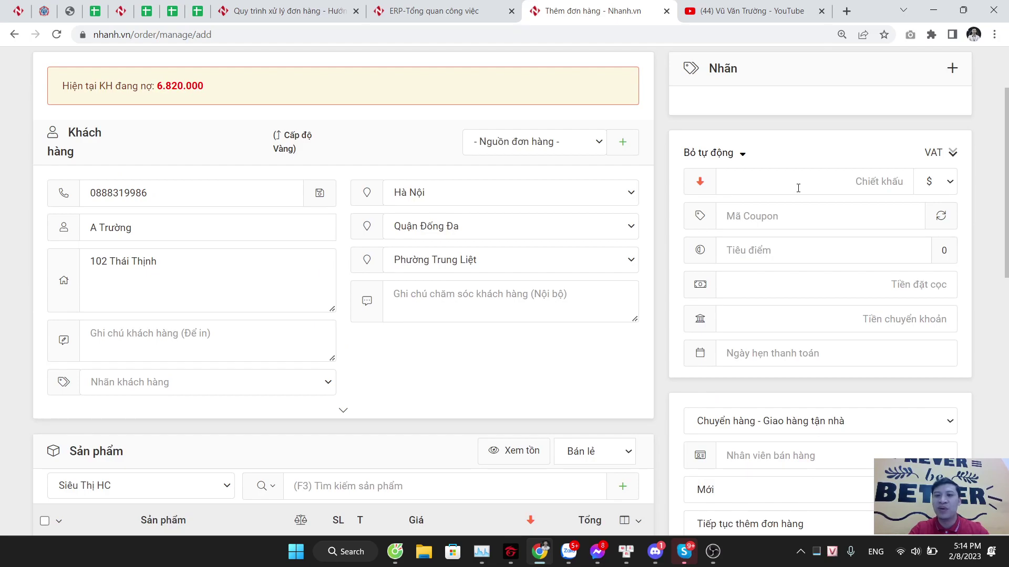
{"action": "scroll", "coordinate": [797, 188], "scroll_direction": "down", "scroll_amount": 3}
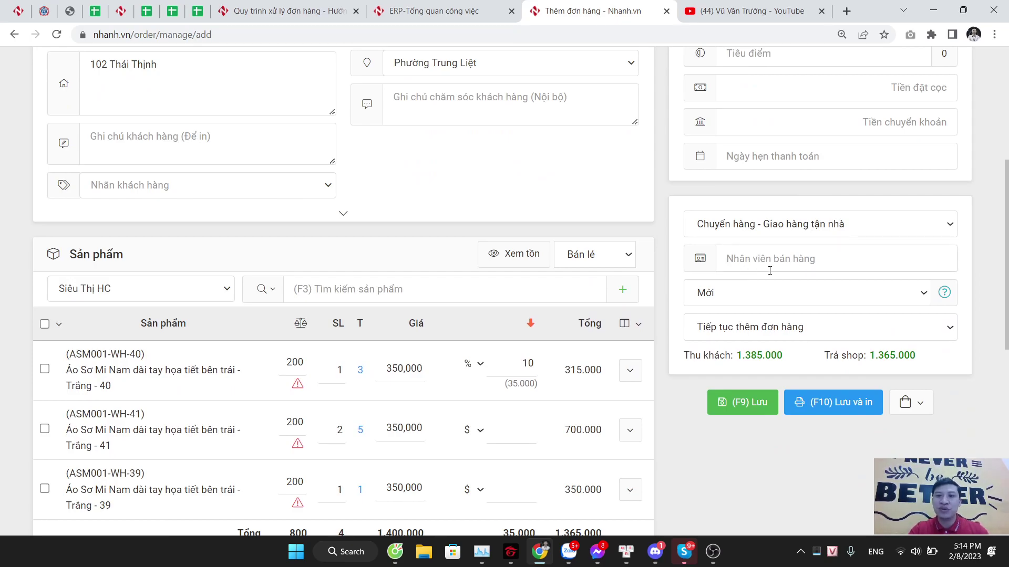
{"action": "scroll", "coordinate": [770, 271], "scroll_direction": "up", "scroll_amount": 5}
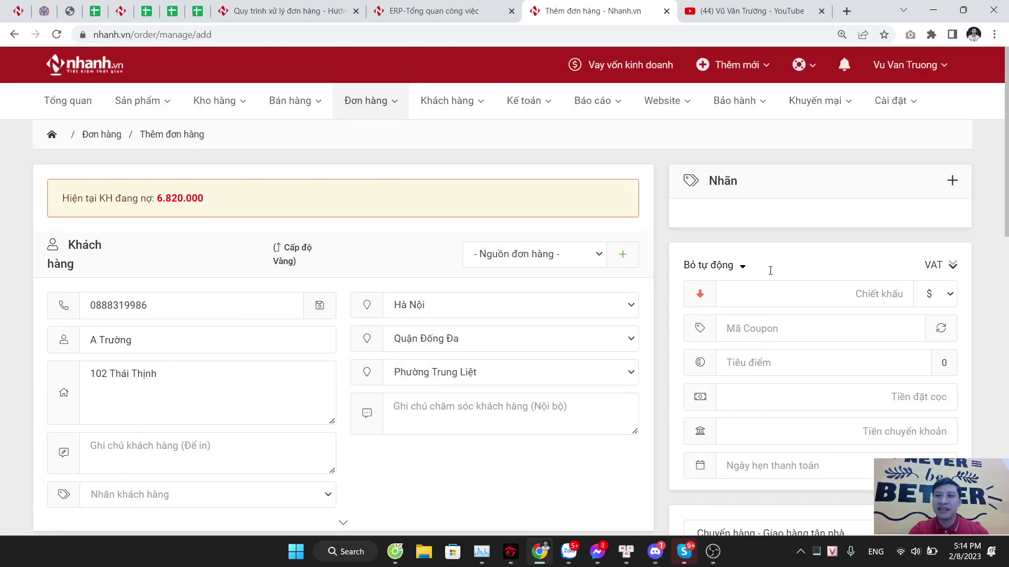
{"action": "mouse_move", "coordinate": [893, 67]}
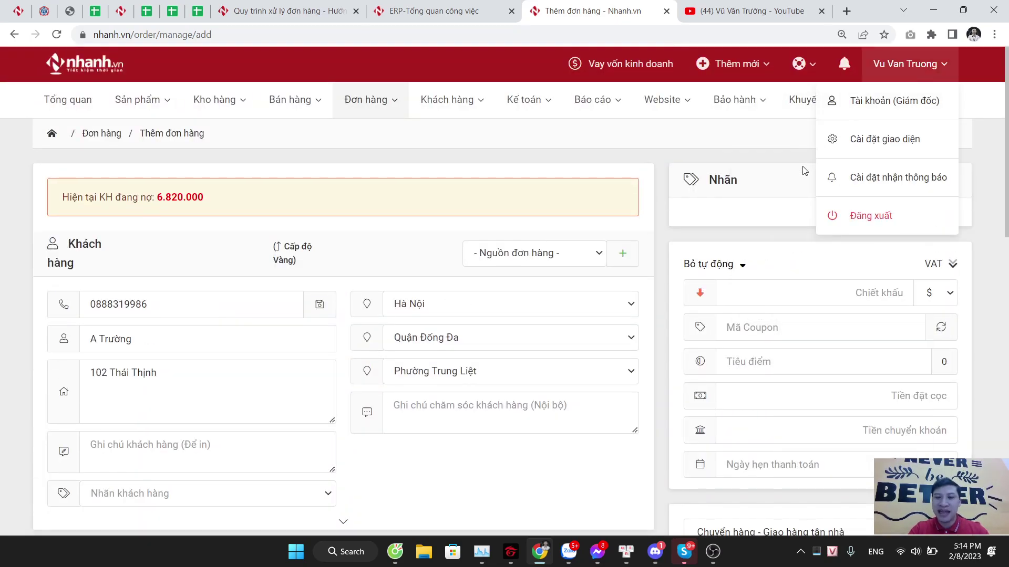
{"action": "scroll", "coordinate": [802, 174], "scroll_direction": "down", "scroll_amount": 3}
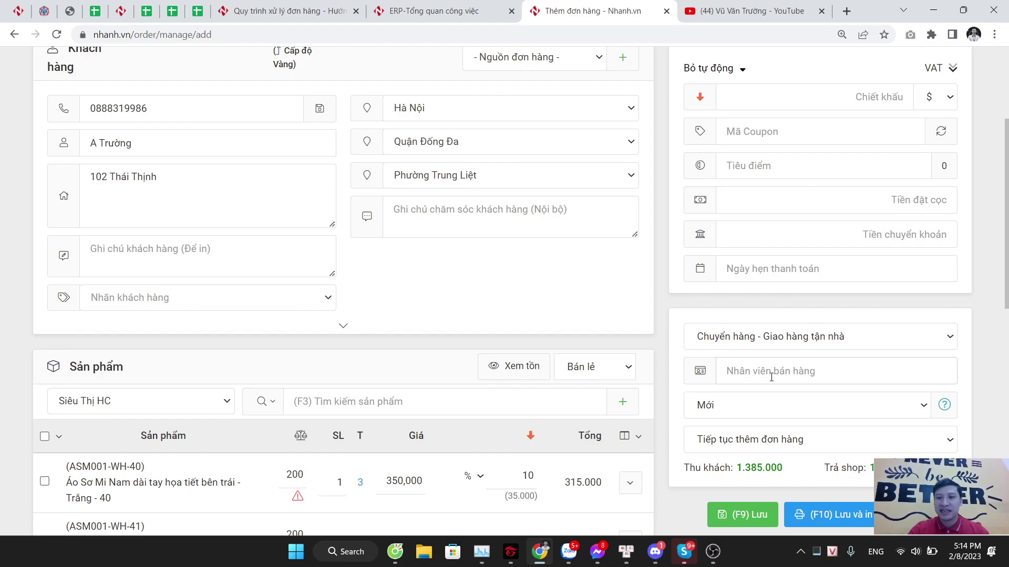
{"action": "scroll", "coordinate": [771, 377], "scroll_direction": "down", "scroll_amount": 1}
{"action": "scroll", "coordinate": [780, 349], "scroll_direction": "down", "scroll_amount": 2}
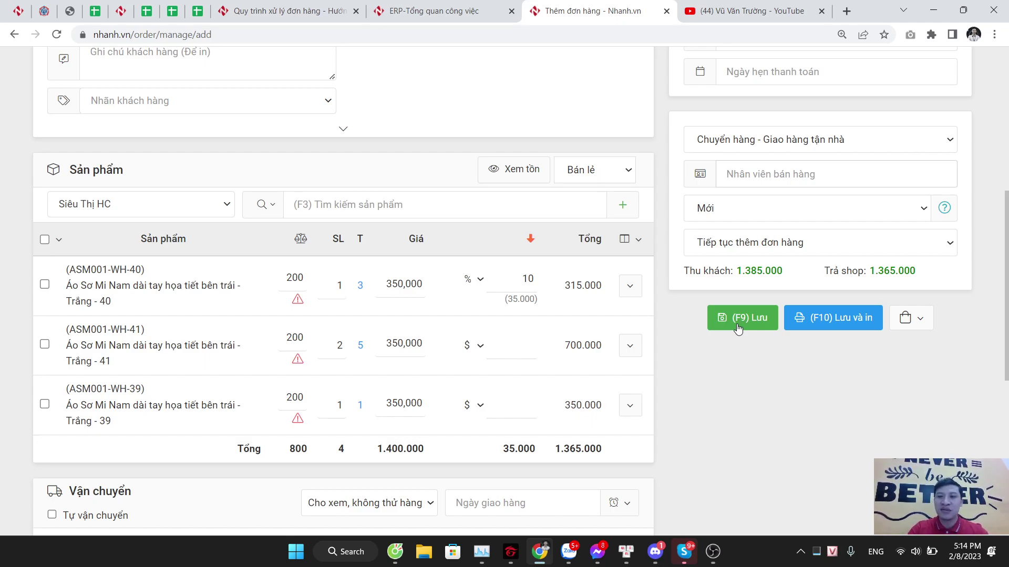
Step: Save the order with (F10) Lưu và in, check the printer list, then cancel printing the BEST slip
{"action": "left_click", "coordinate": [836, 322]}
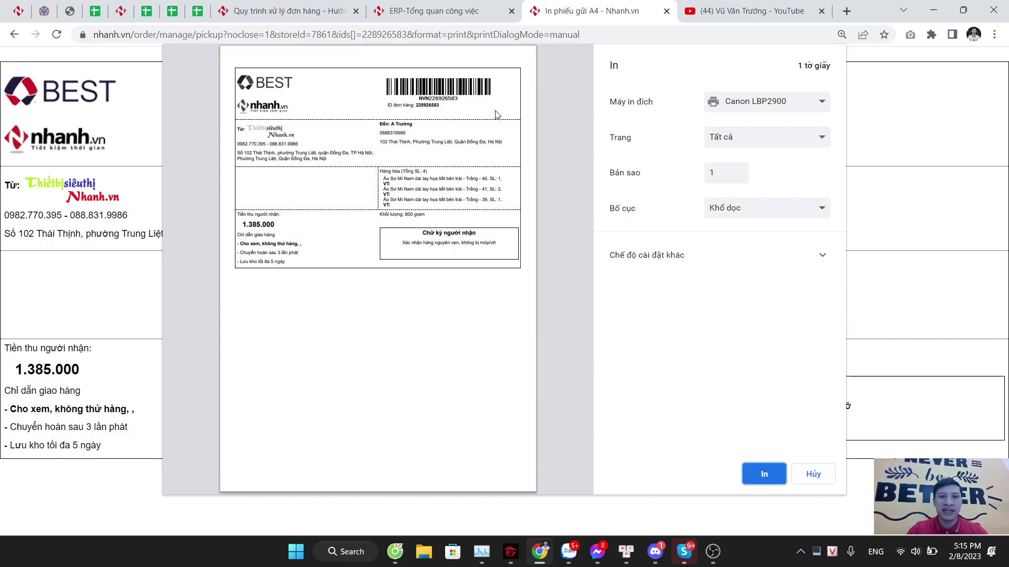
{"action": "left_click", "coordinate": [798, 105]}
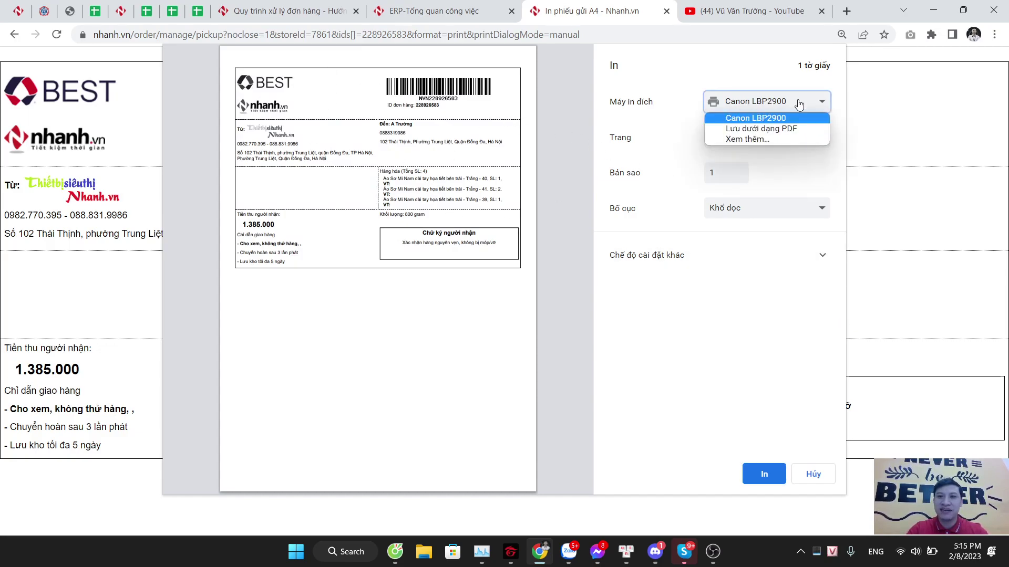
{"action": "left_click", "coordinate": [670, 117]}
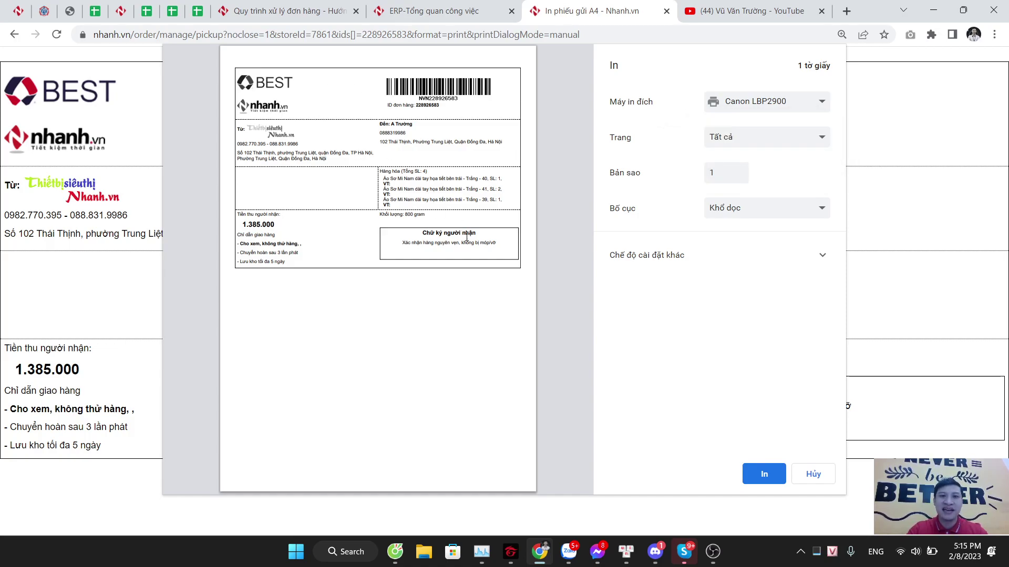
{"action": "left_click", "coordinate": [812, 476]}
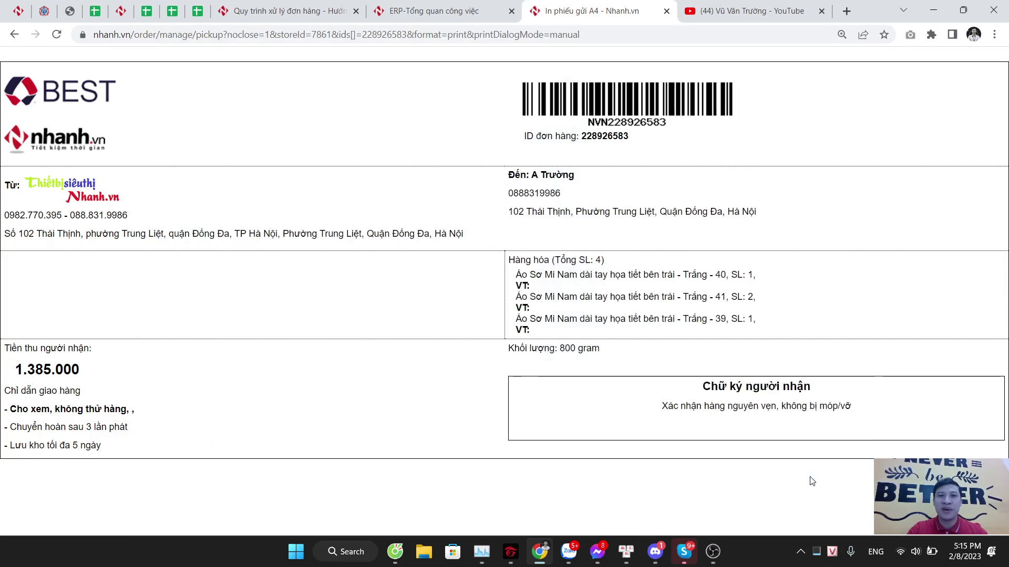
Step: Go back to the order list, point out the new order's BEST carrier, and tick that order
{"action": "left_click", "coordinate": [14, 34]}
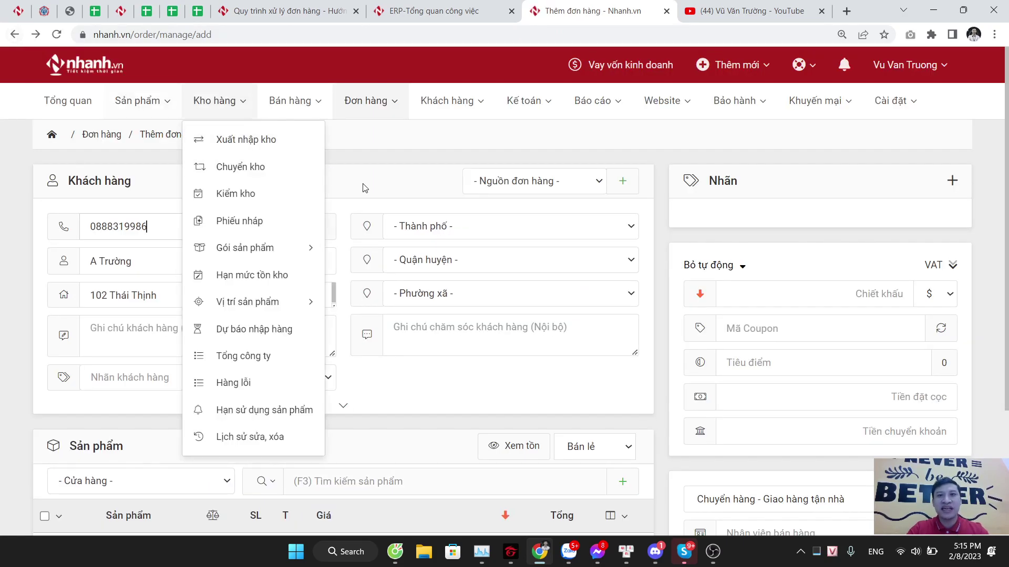
{"action": "mouse_move", "coordinate": [366, 103]}
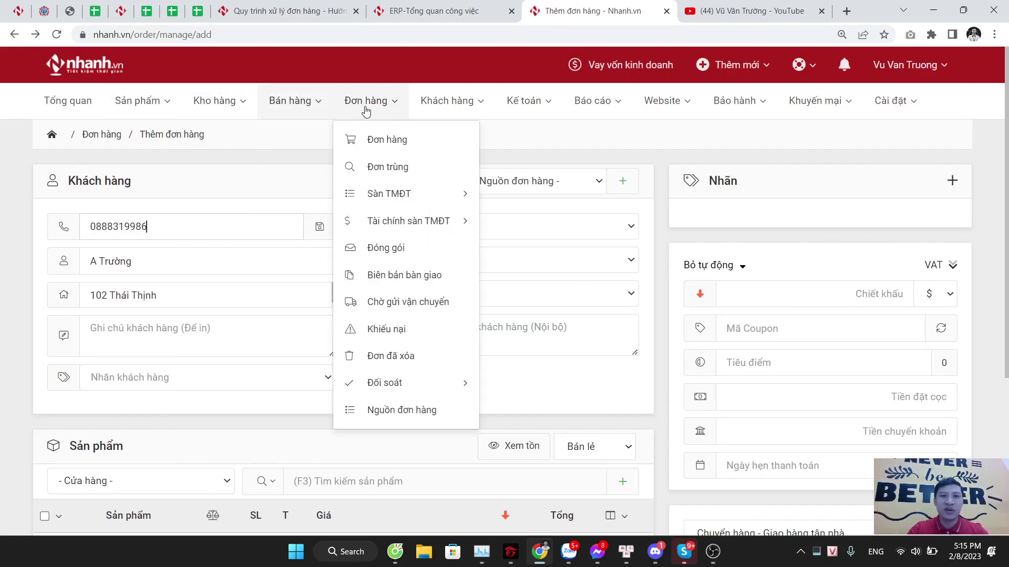
{"action": "left_click", "coordinate": [392, 140]}
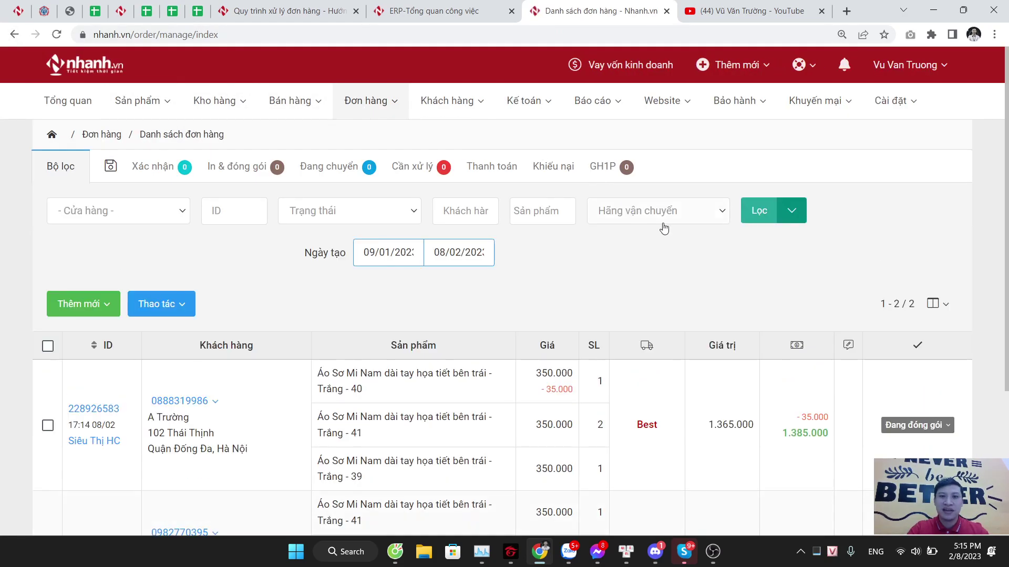
{"action": "scroll", "coordinate": [774, 289], "scroll_direction": "down", "scroll_amount": 3}
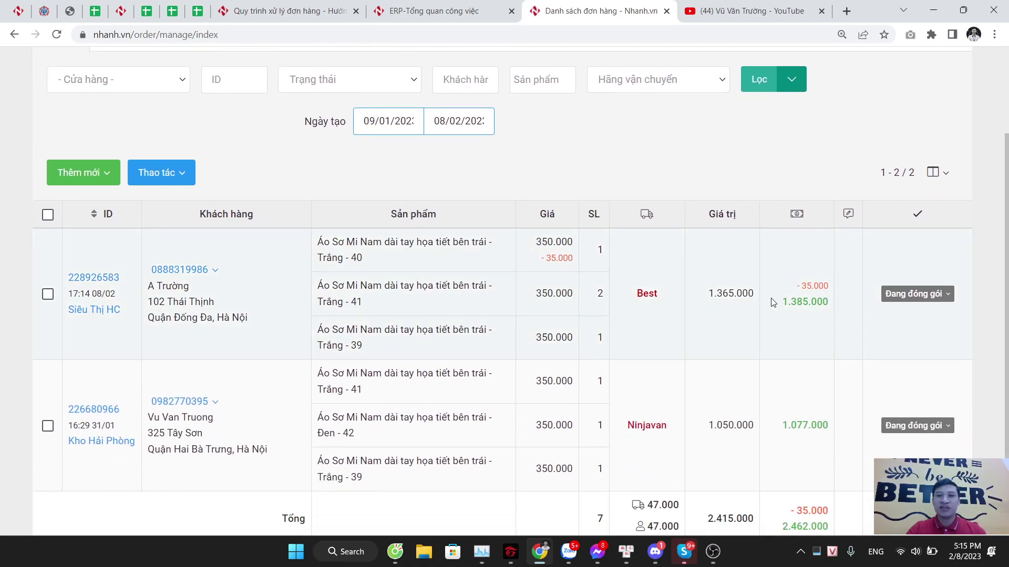
{"action": "double_click", "coordinate": [646, 315]}
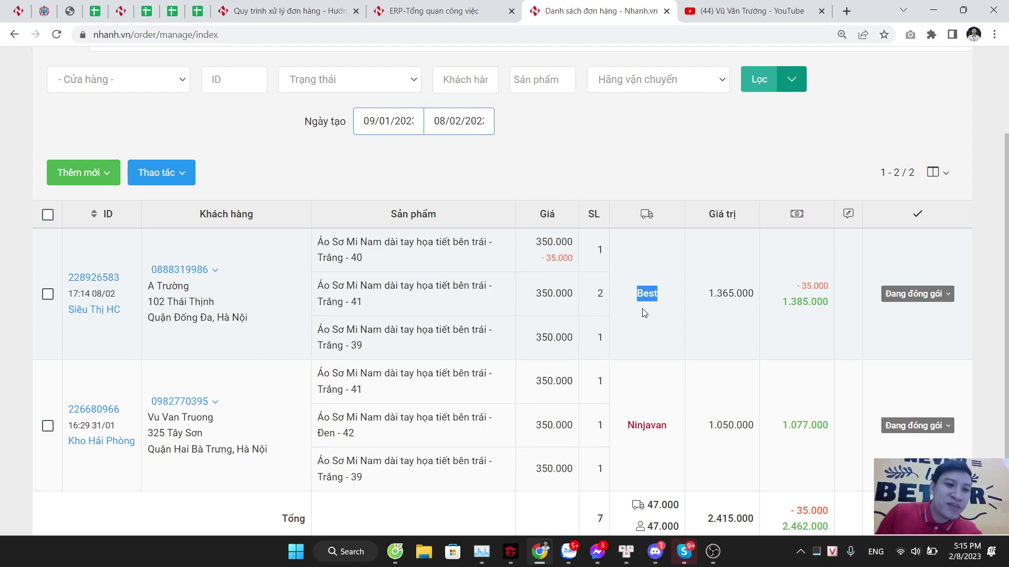
{"action": "double_click", "coordinate": [644, 313]}
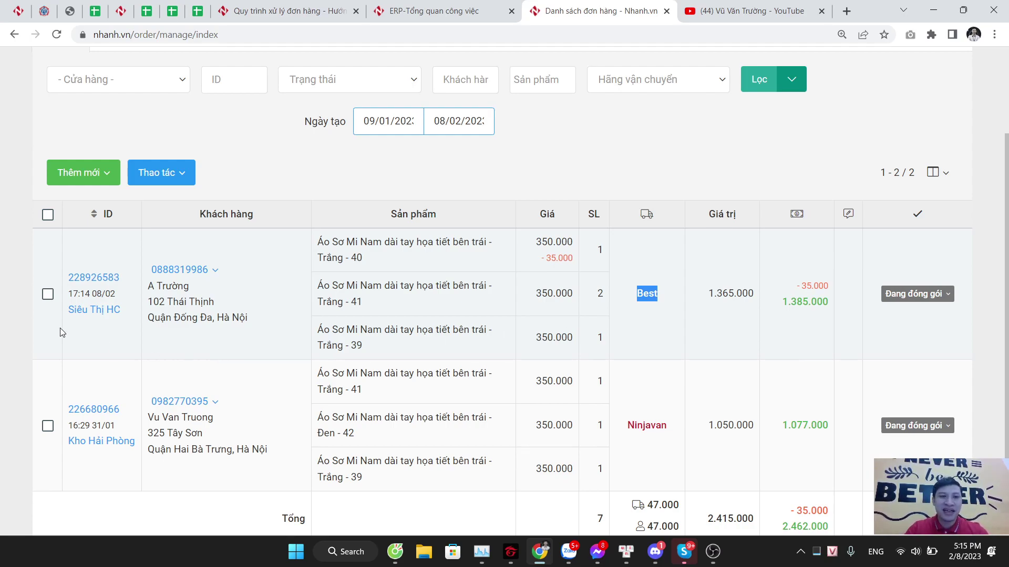
{"action": "left_click", "coordinate": [48, 295]}
Step: Also tick the Ninjavan order and choose Thao tác > 'Gửi đơn sang hãng vận chuyển' for both
{"action": "left_click", "coordinate": [161, 174]}
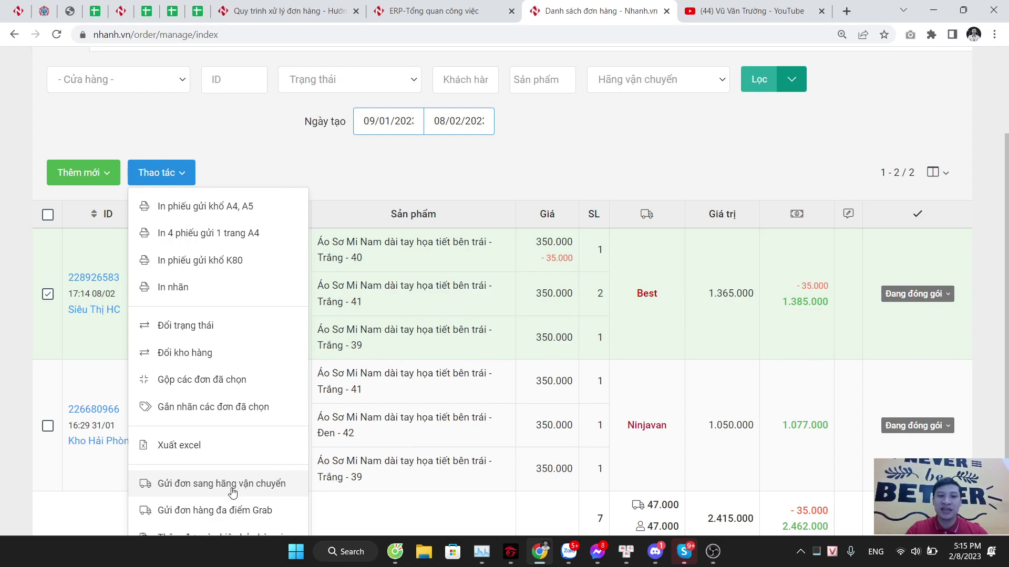
{"action": "left_click", "coordinate": [371, 184]}
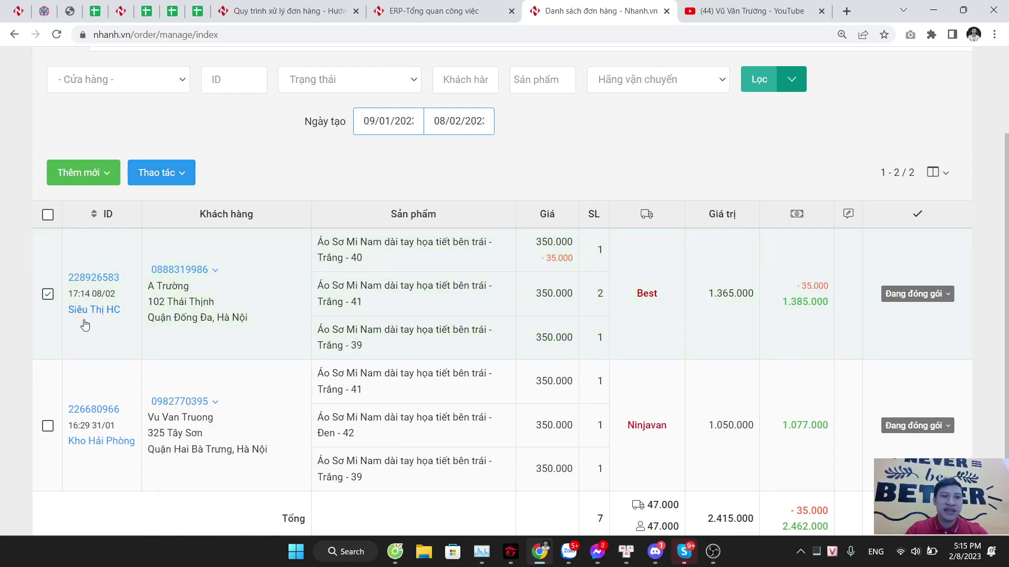
{"action": "left_click", "coordinate": [47, 426]}
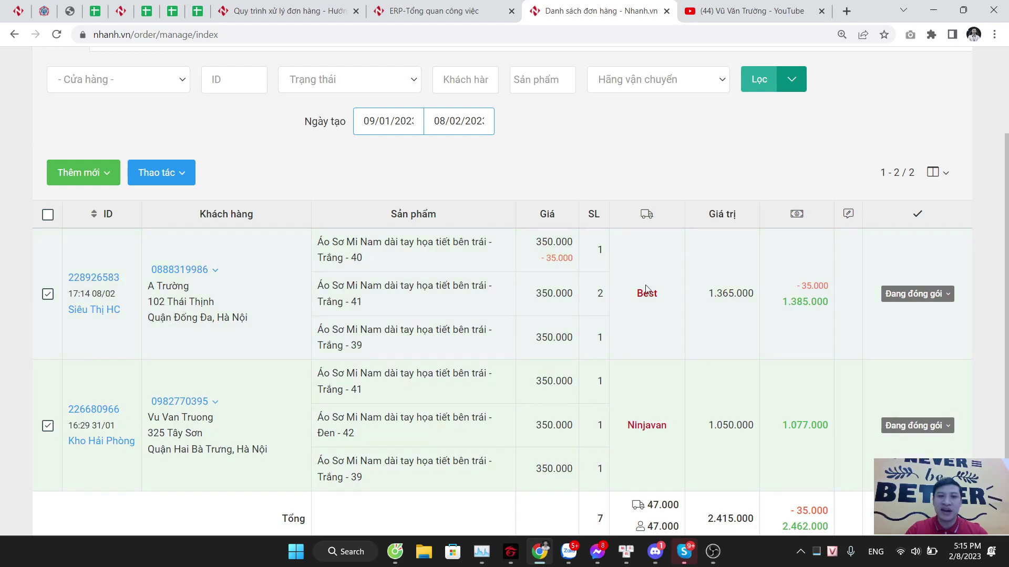
{"action": "left_click", "coordinate": [164, 174]}
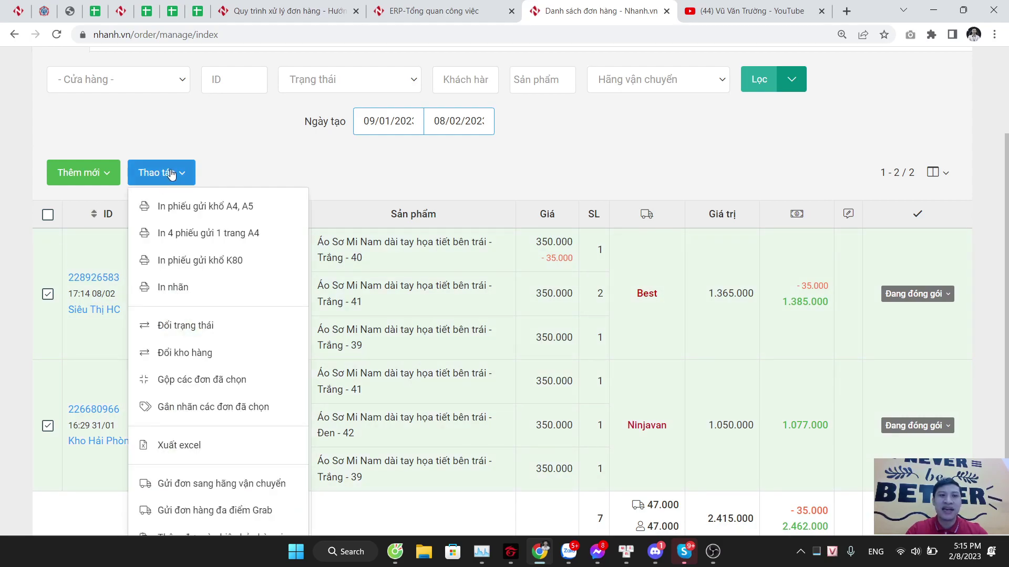
{"action": "left_click", "coordinate": [246, 484]}
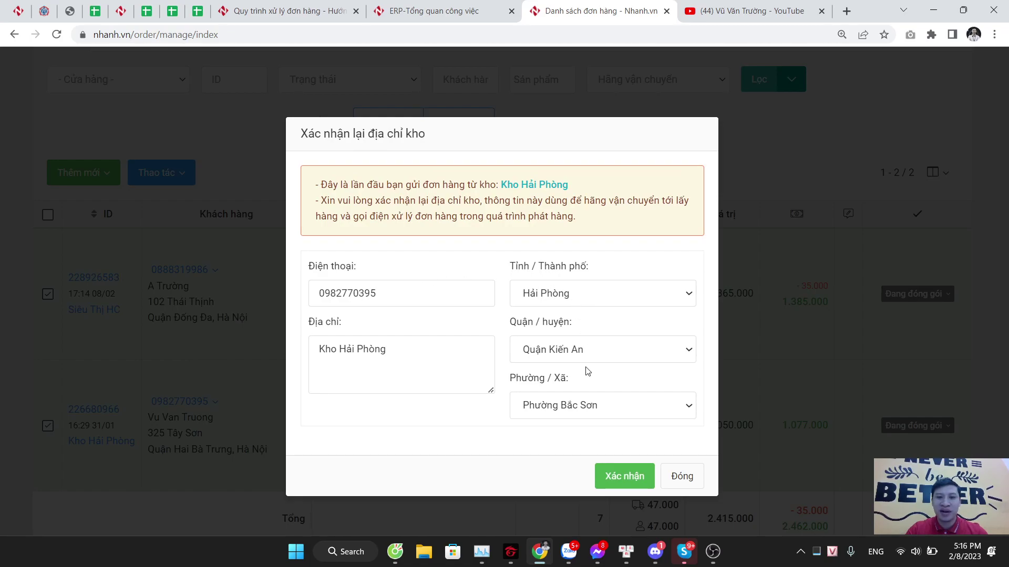
Step: Close the 'Xác nhận lại địa chỉ kho' warehouse address confirmation with Đóng
{"action": "left_click", "coordinate": [681, 477]}
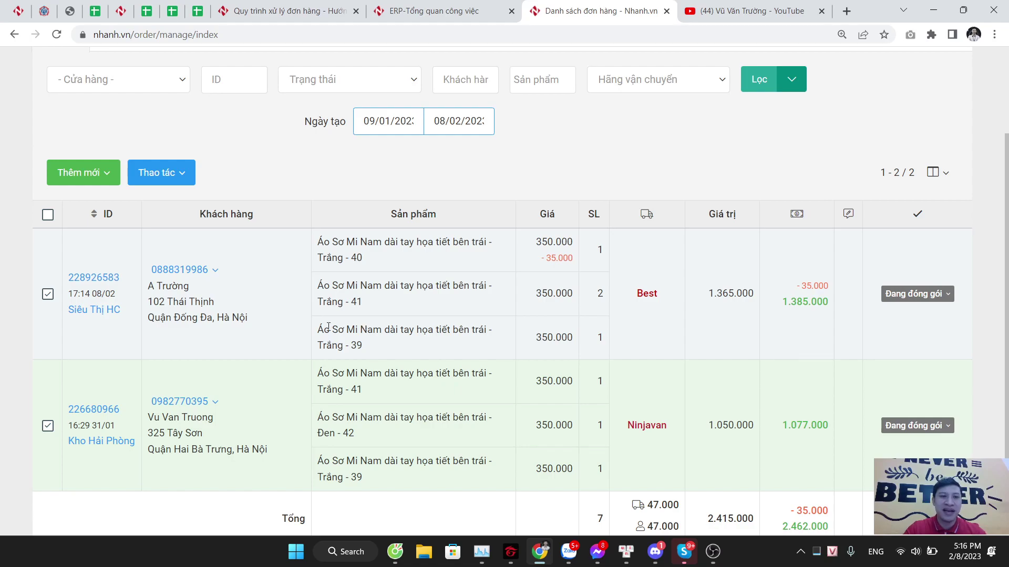
Step: Untick both orders, then reselect only the Best-shipped order
{"action": "left_click", "coordinate": [48, 426]}
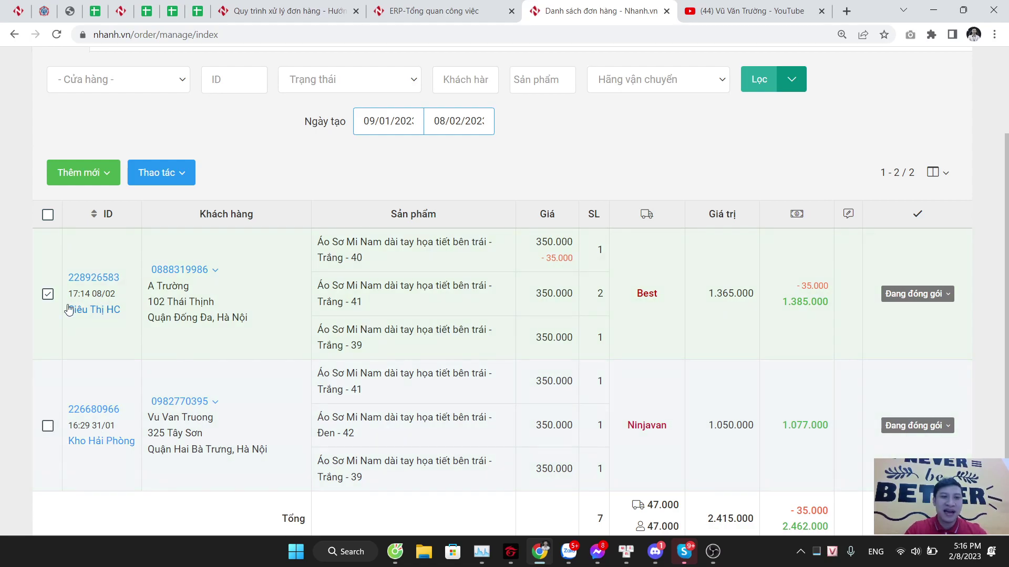
{"action": "left_click", "coordinate": [48, 295]}
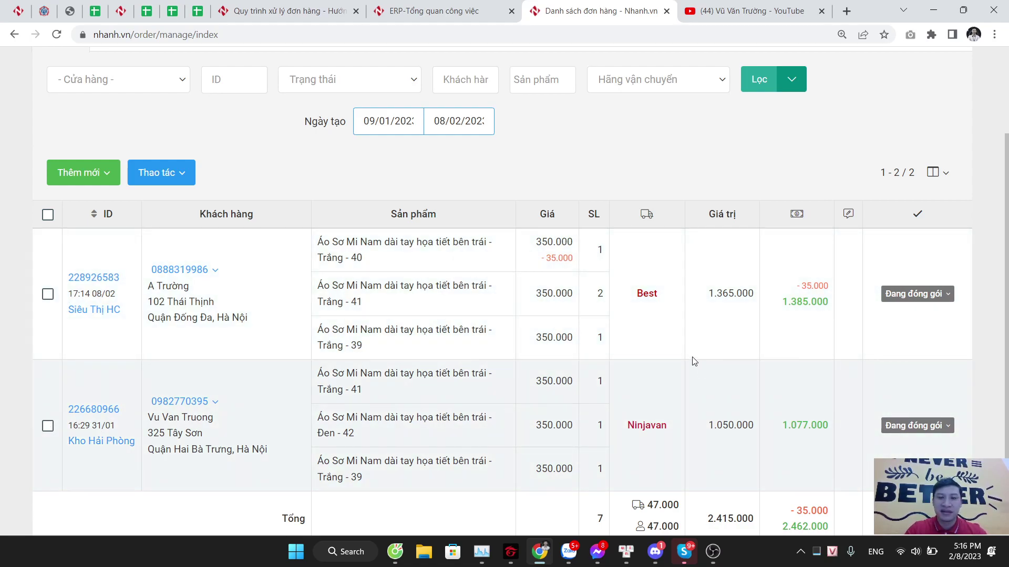
{"action": "scroll", "coordinate": [695, 362], "scroll_direction": "up", "scroll_amount": 1}
{"action": "left_click", "coordinate": [49, 362]}
Step: Change the Best order's status to Đang chuyển via Thao tác > Đổi trạng thái
{"action": "left_click", "coordinate": [148, 246]}
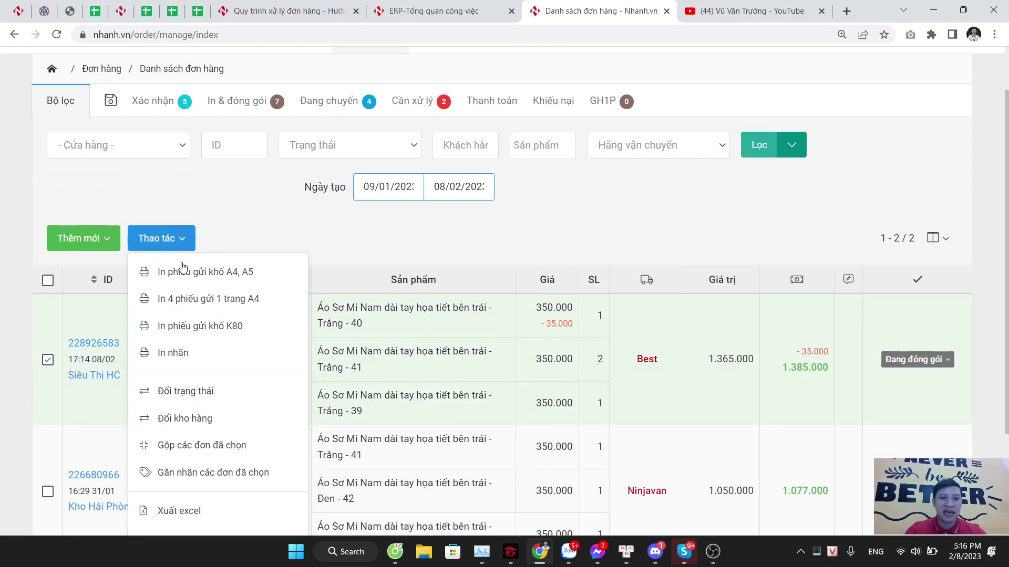
{"action": "left_click", "coordinate": [202, 398]}
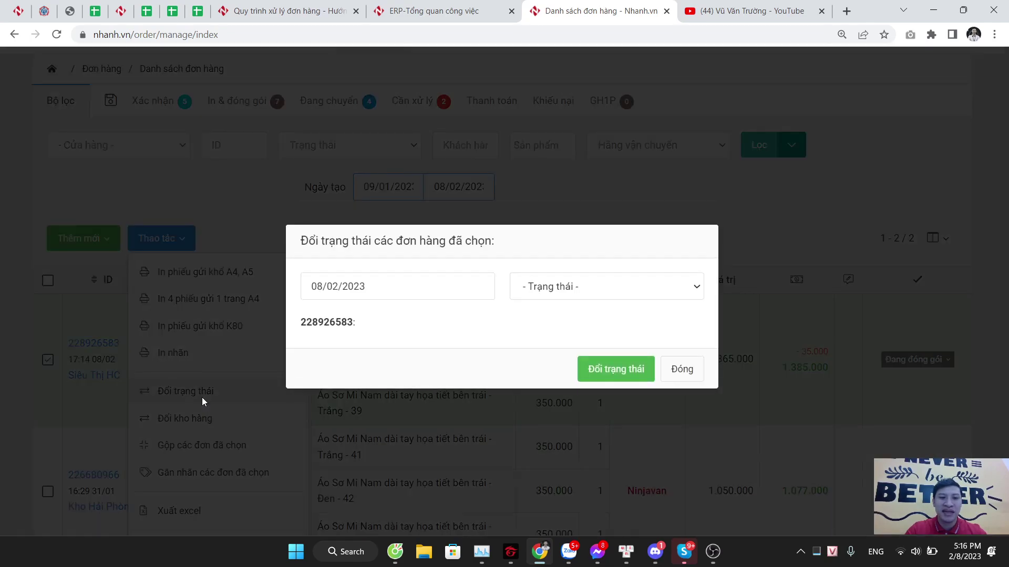
{"action": "left_click", "coordinate": [544, 292]}
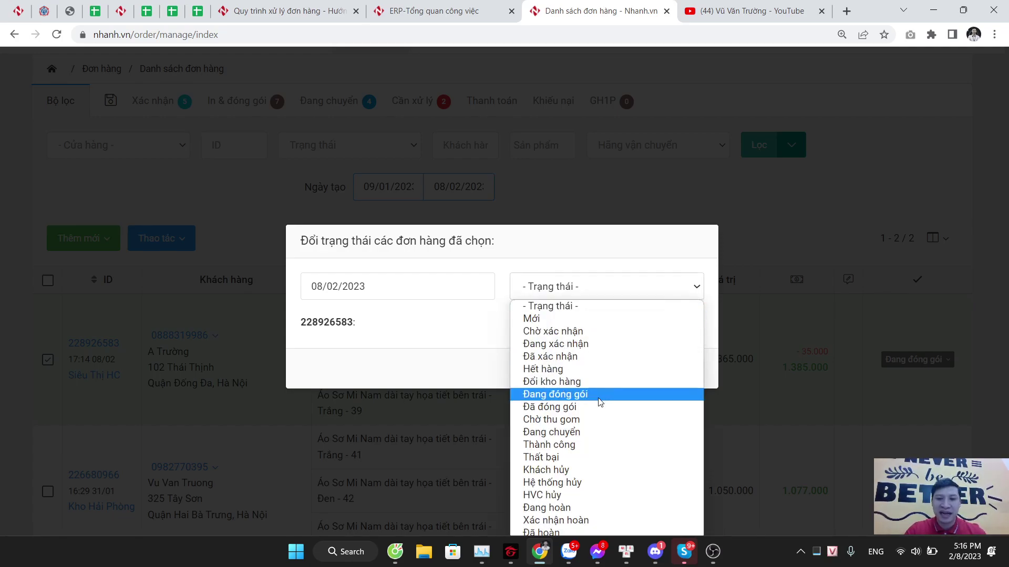
{"action": "left_click", "coordinate": [588, 432]}
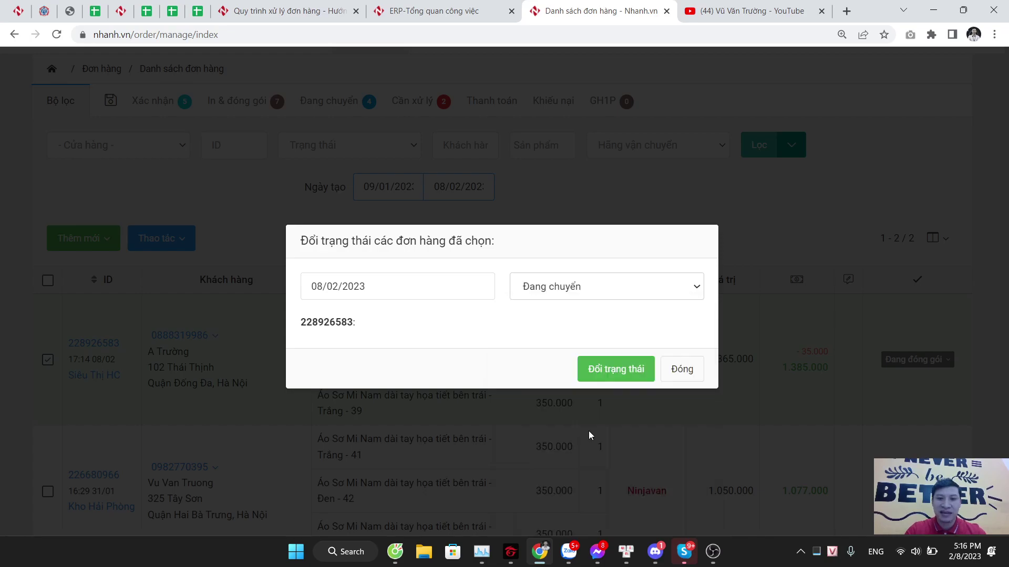
{"action": "left_click", "coordinate": [607, 373]}
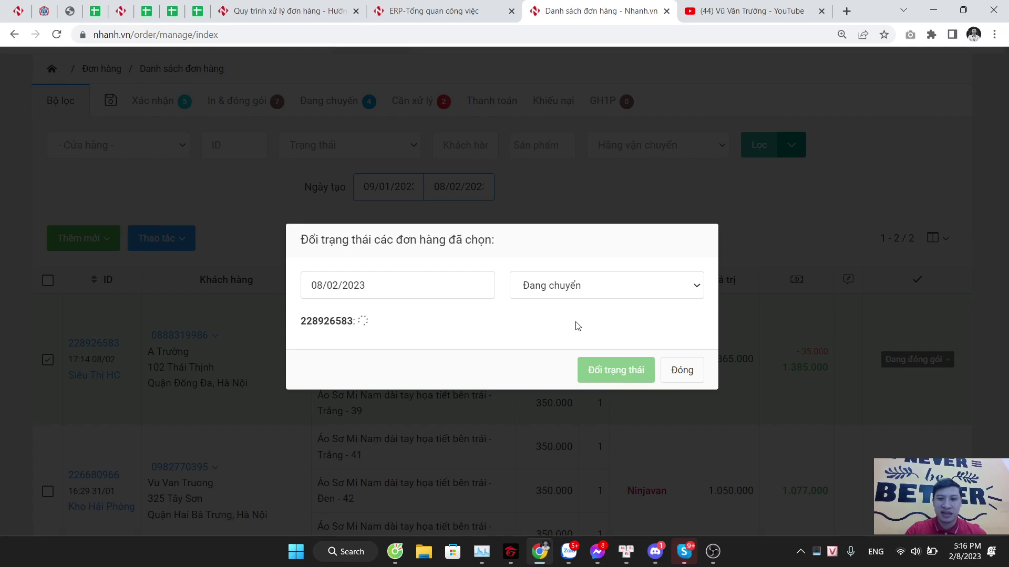
{"action": "left_click", "coordinate": [678, 371]}
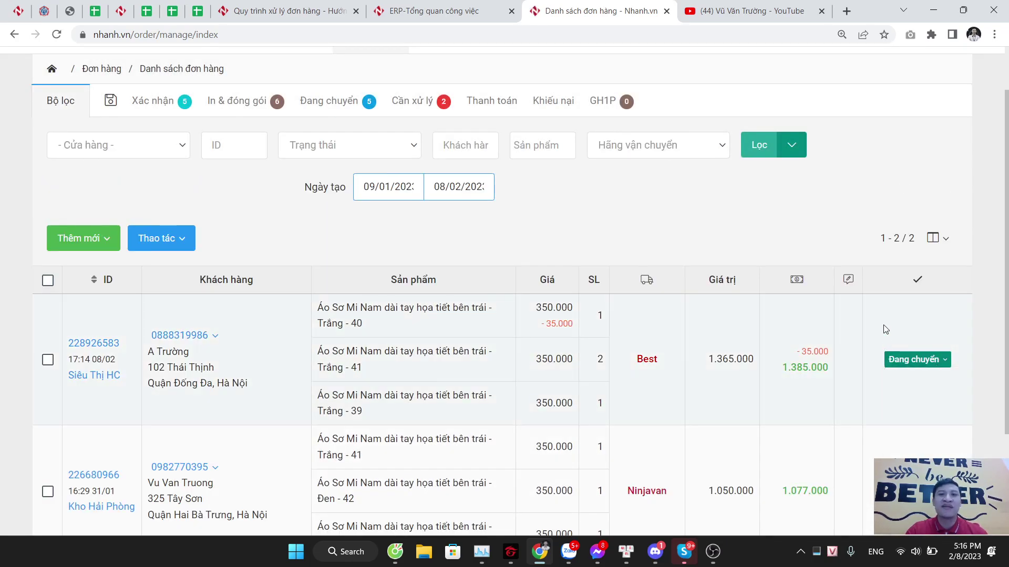
{"action": "left_click", "coordinate": [53, 360]}
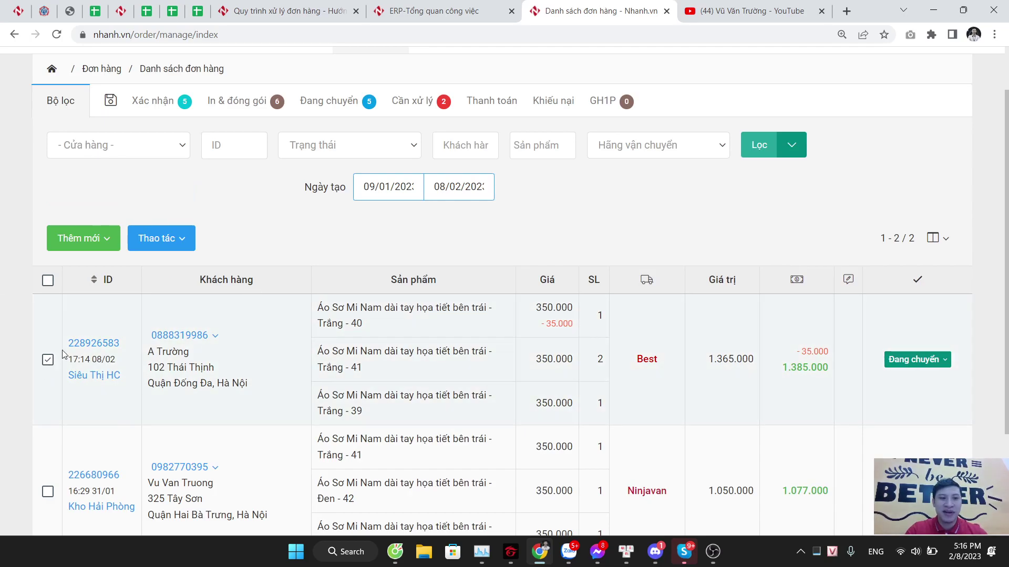
{"action": "left_click", "coordinate": [177, 243]}
{"action": "left_click", "coordinate": [231, 392]}
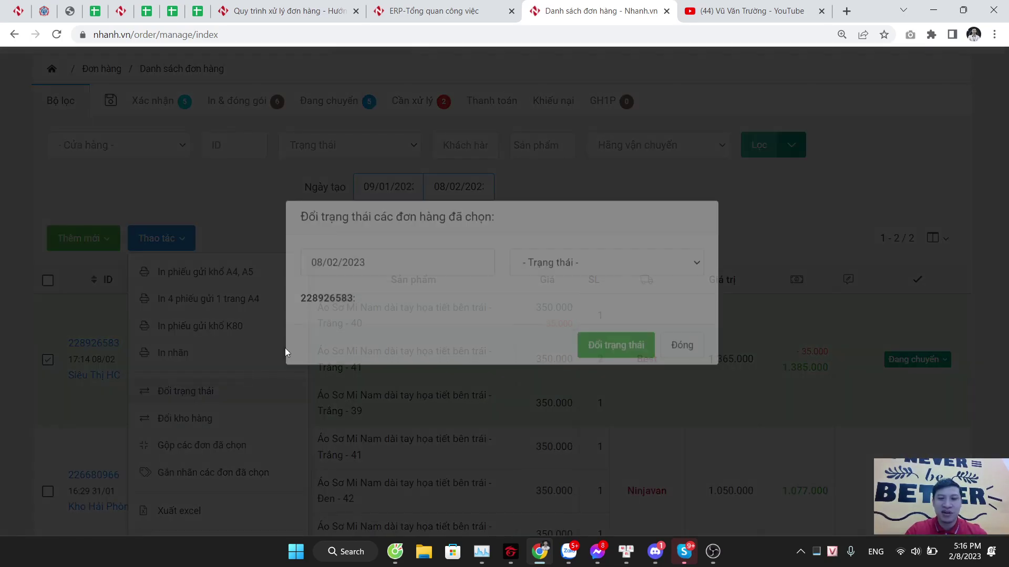
{"action": "left_click", "coordinate": [579, 297]}
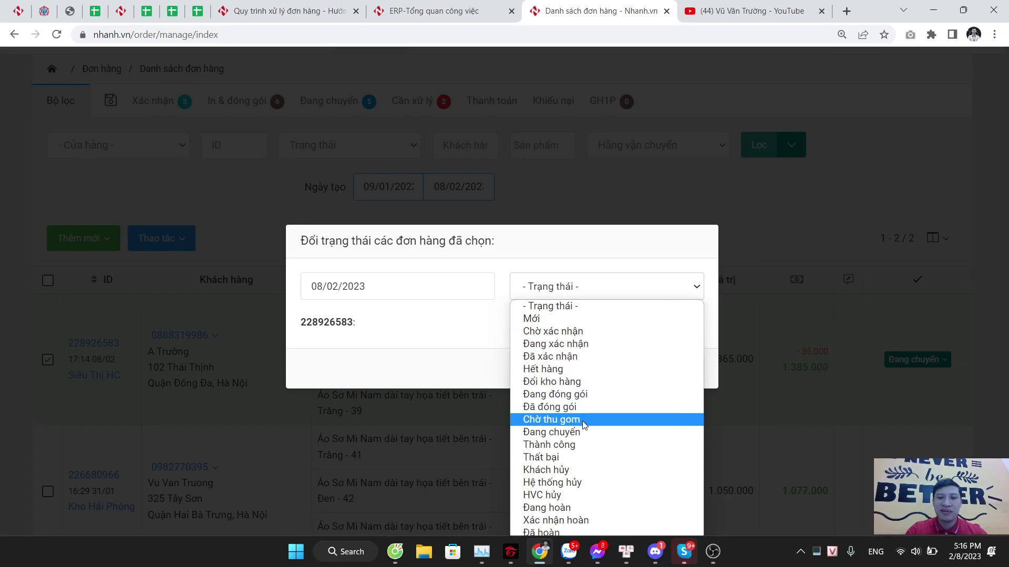
{"action": "left_click", "coordinate": [580, 444]}
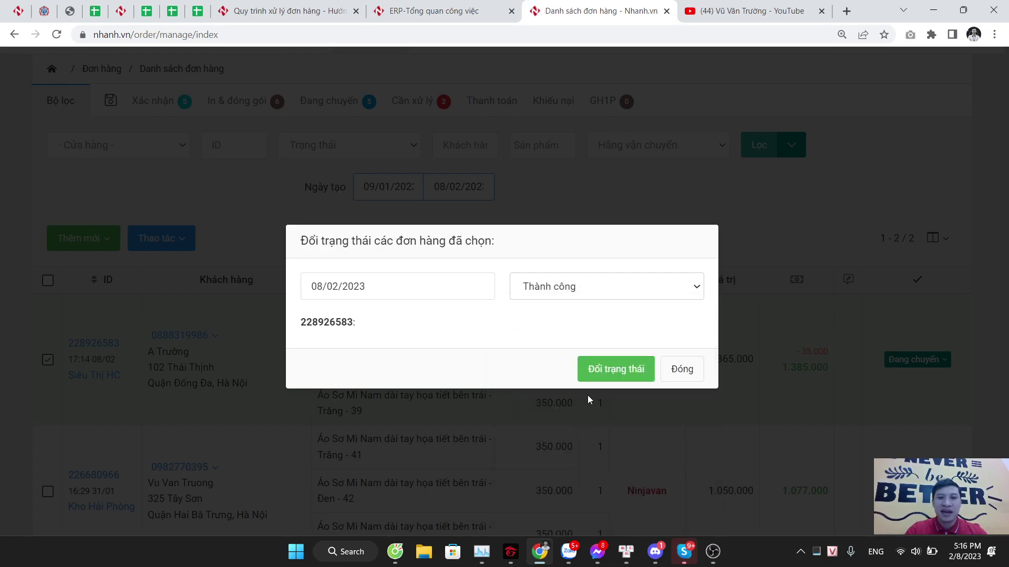
{"action": "left_click", "coordinate": [607, 370]}
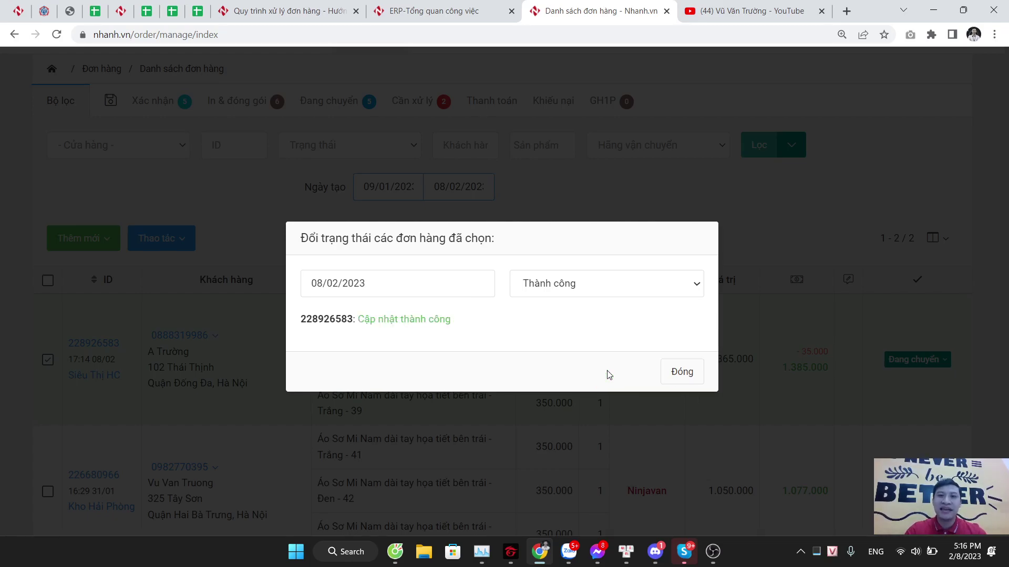
{"action": "left_click", "coordinate": [670, 375]}
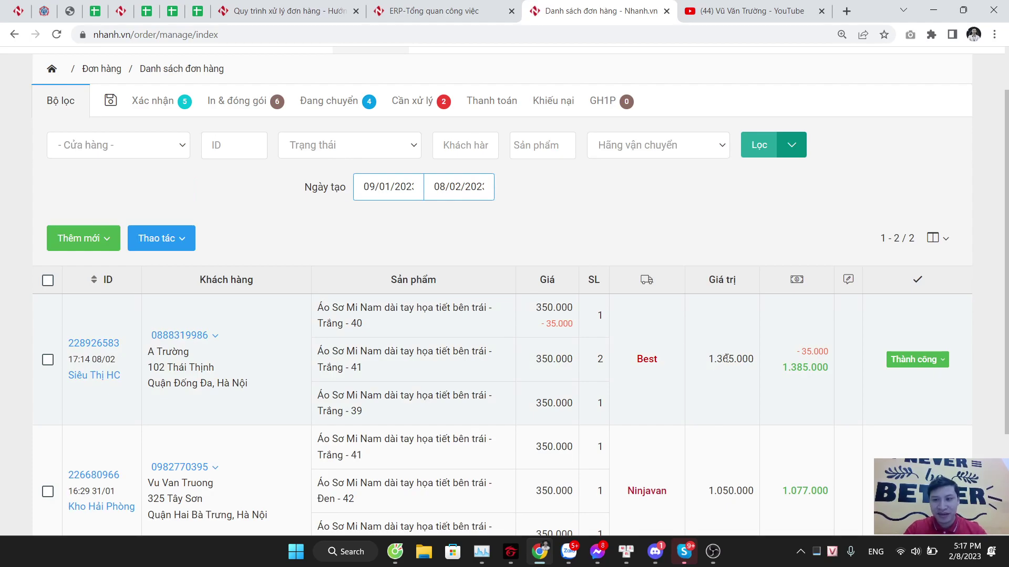
{"action": "left_click", "coordinate": [915, 360]}
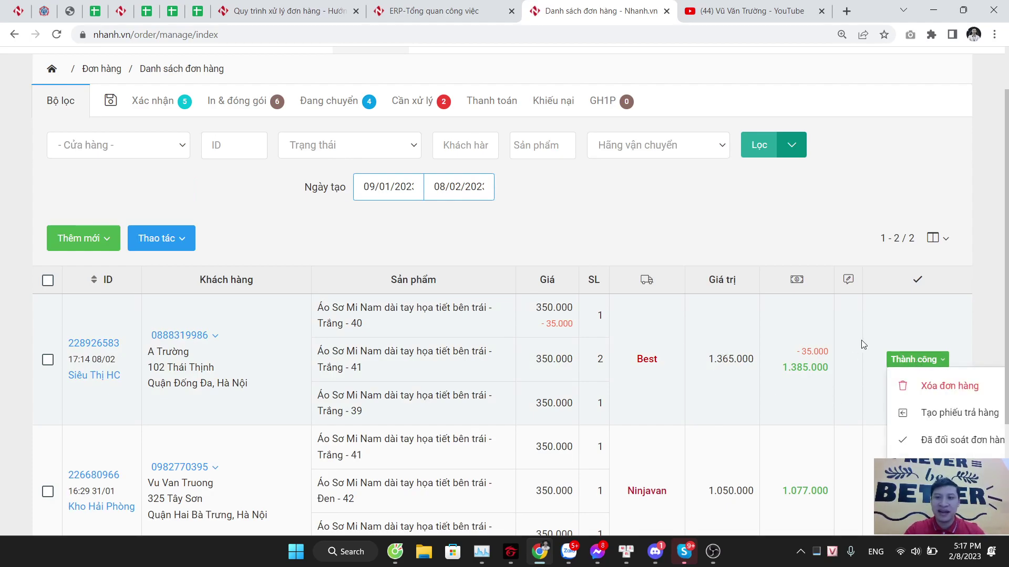
{"action": "left_click", "coordinate": [695, 242]}
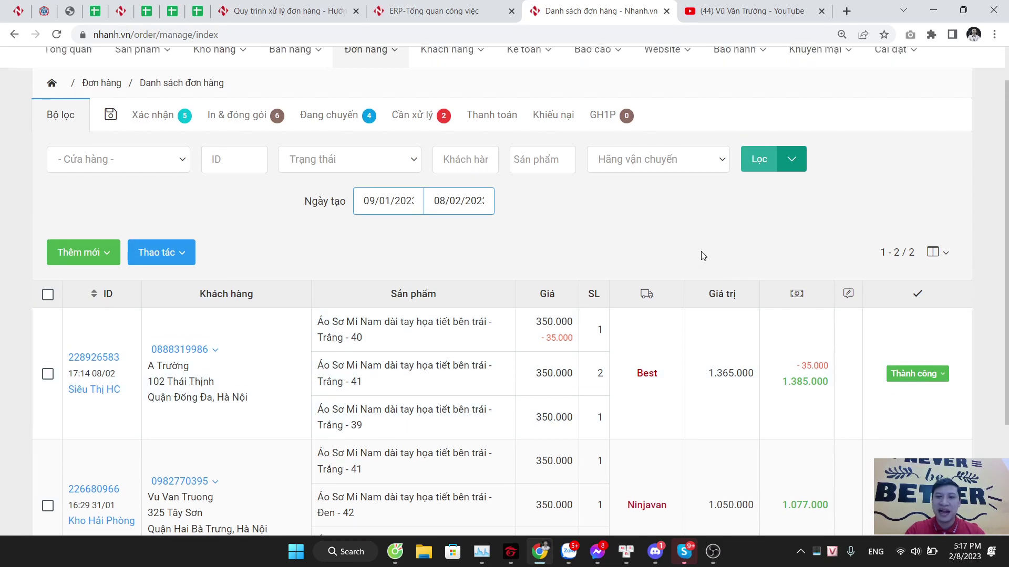
{"action": "scroll", "coordinate": [703, 257], "scroll_direction": "down", "scroll_amount": 2}
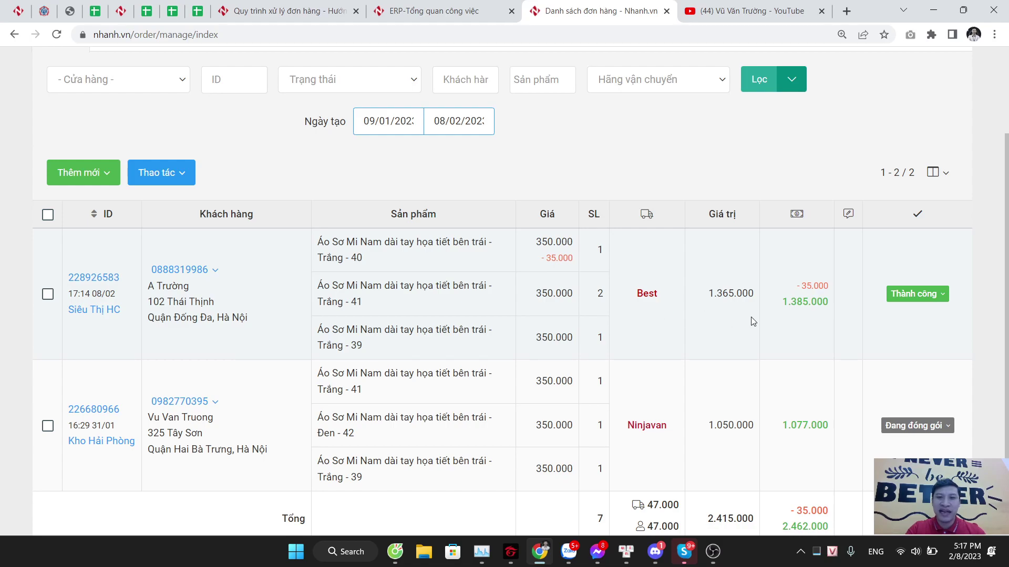
{"action": "scroll", "coordinate": [752, 318], "scroll_direction": "up", "scroll_amount": 3}
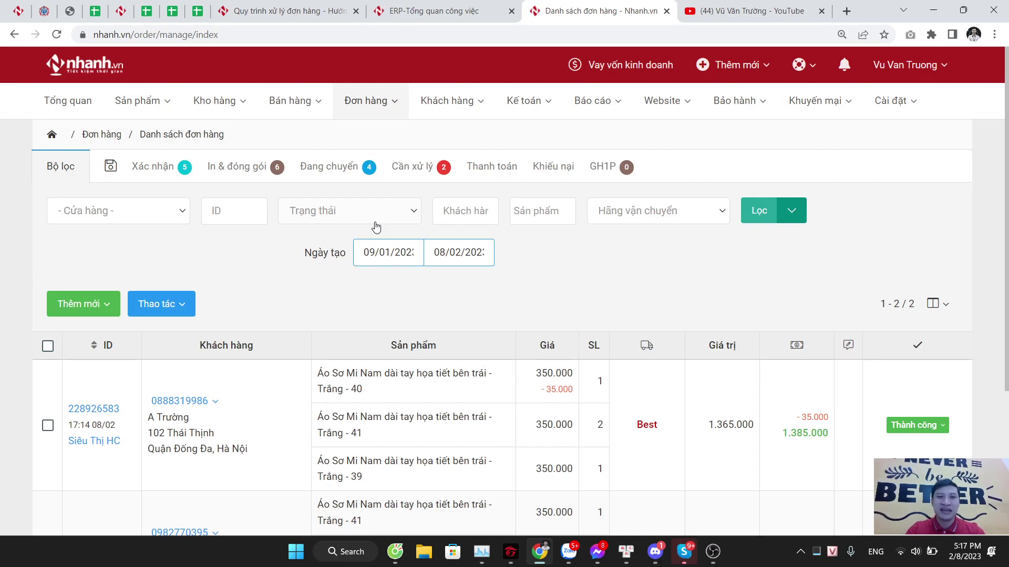
{"action": "left_click", "coordinate": [158, 304]}
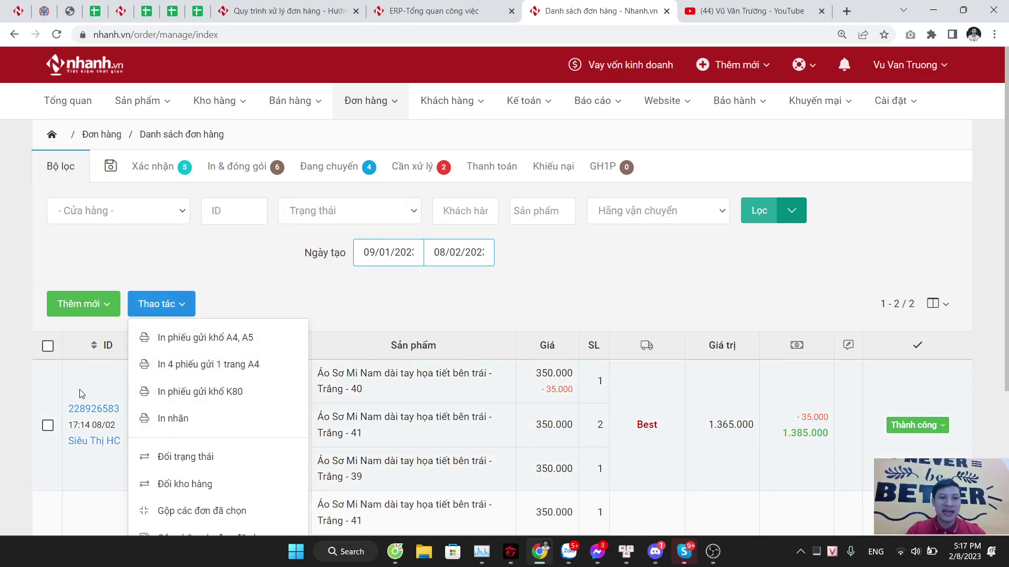
{"action": "left_click", "coordinate": [82, 393]}
{"action": "left_click_drag", "start_coordinate": [64, 402], "coordinate": [130, 411]}
{"action": "key", "text": "ctrl+c"}
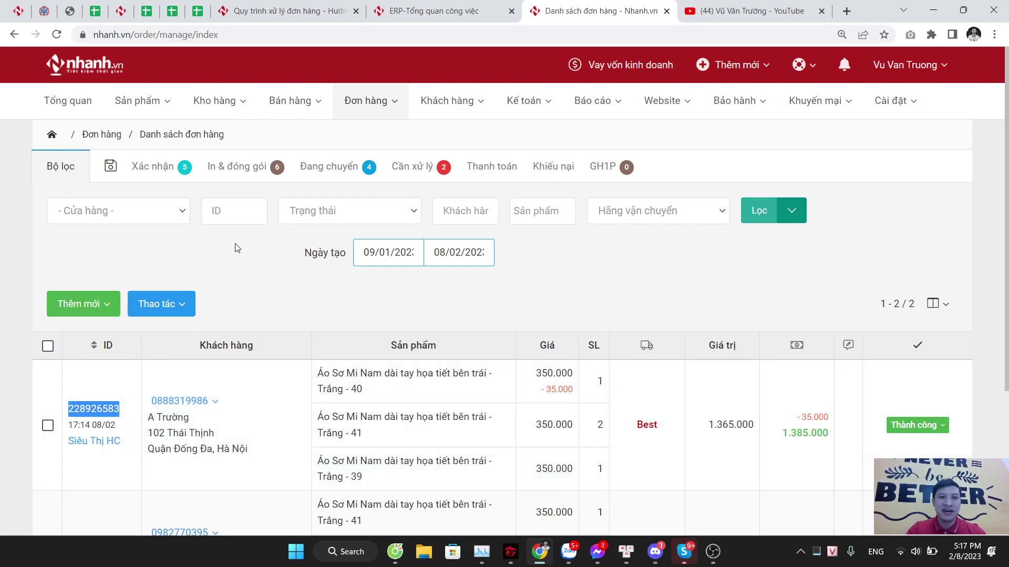
{"action": "left_click", "coordinate": [242, 213]}
{"action": "key", "text": "ctrl+v"}
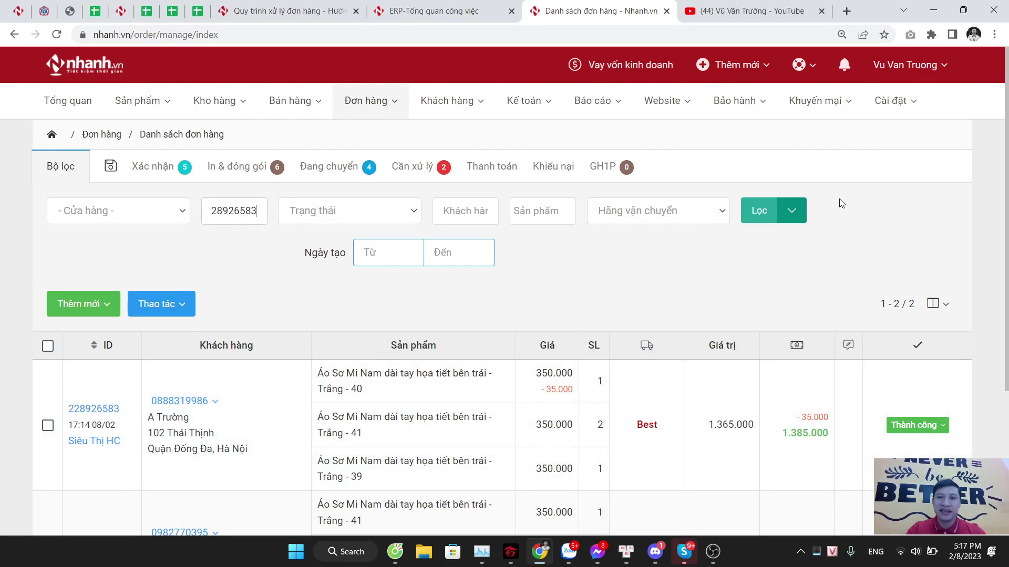
{"action": "left_click", "coordinate": [760, 219]}
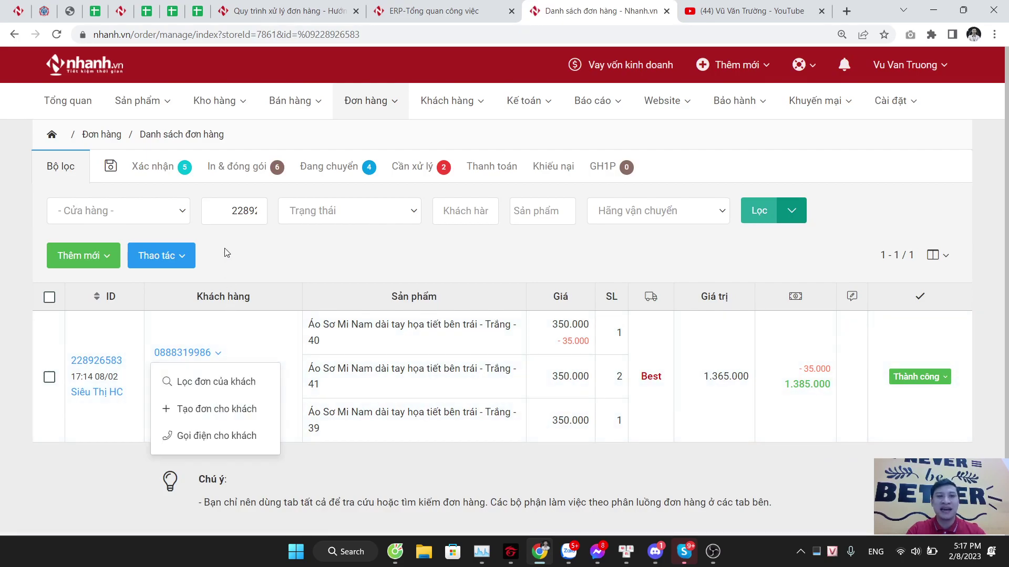
{"action": "double_click", "coordinate": [234, 213]}
{"action": "key", "text": "BackSpace"}
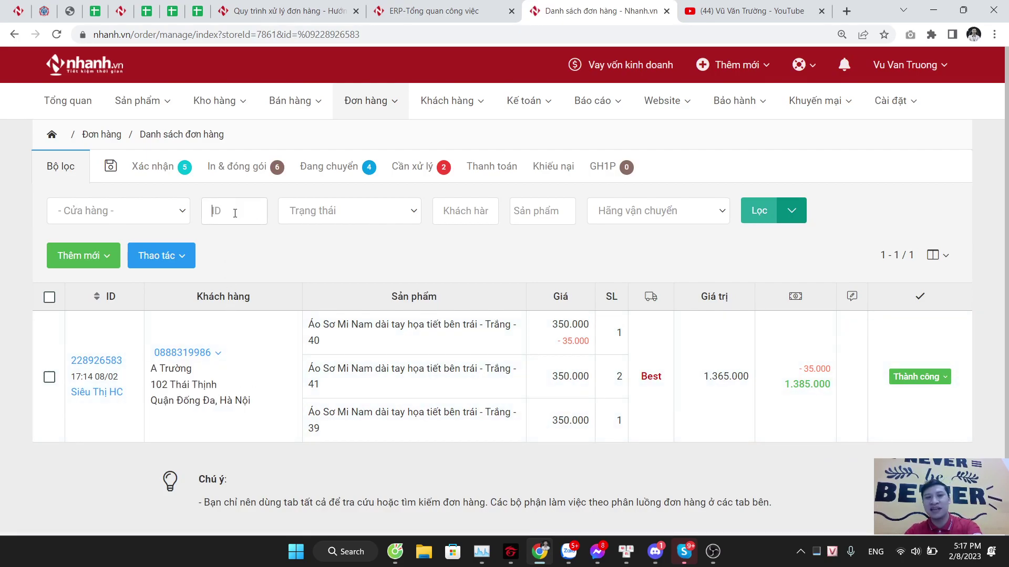
{"action": "key", "text": "Return"}
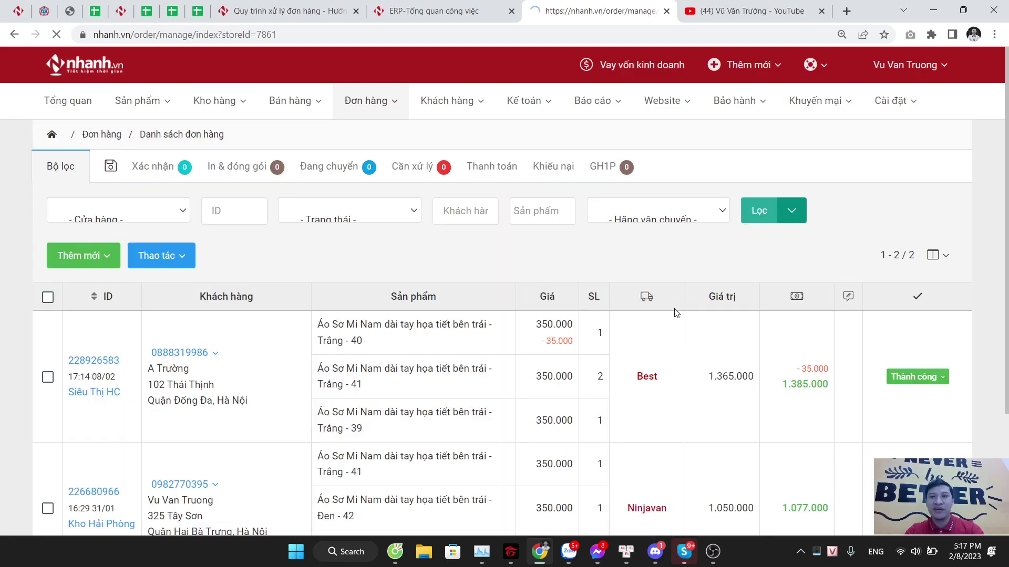
{"action": "scroll", "coordinate": [597, 291], "scroll_direction": "down", "scroll_amount": 1}
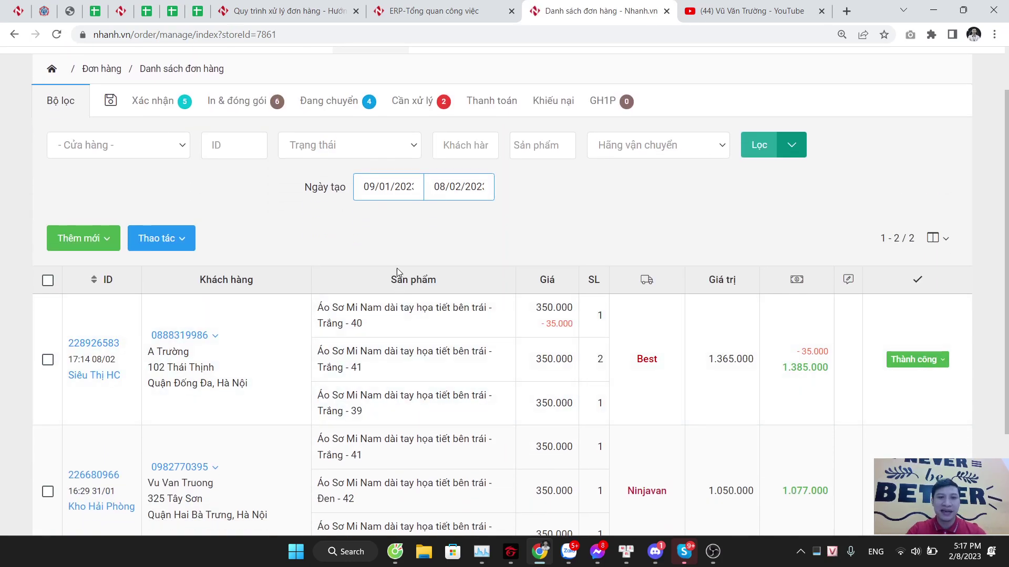
{"action": "scroll", "coordinate": [396, 269], "scroll_direction": "up", "scroll_amount": 1}
Step: Filter the order list by the customer's phone number
{"action": "left_click", "coordinate": [473, 210]}
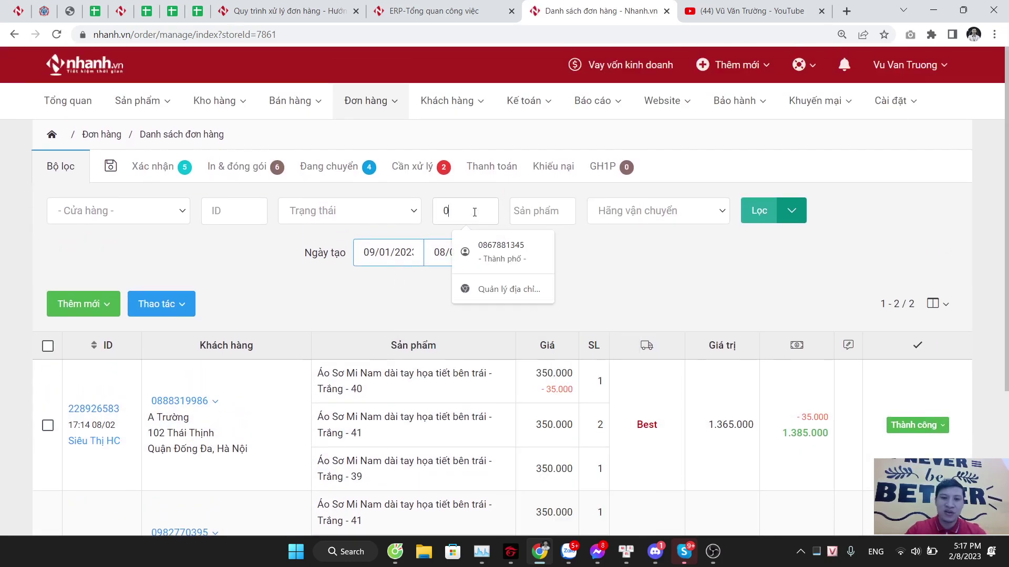
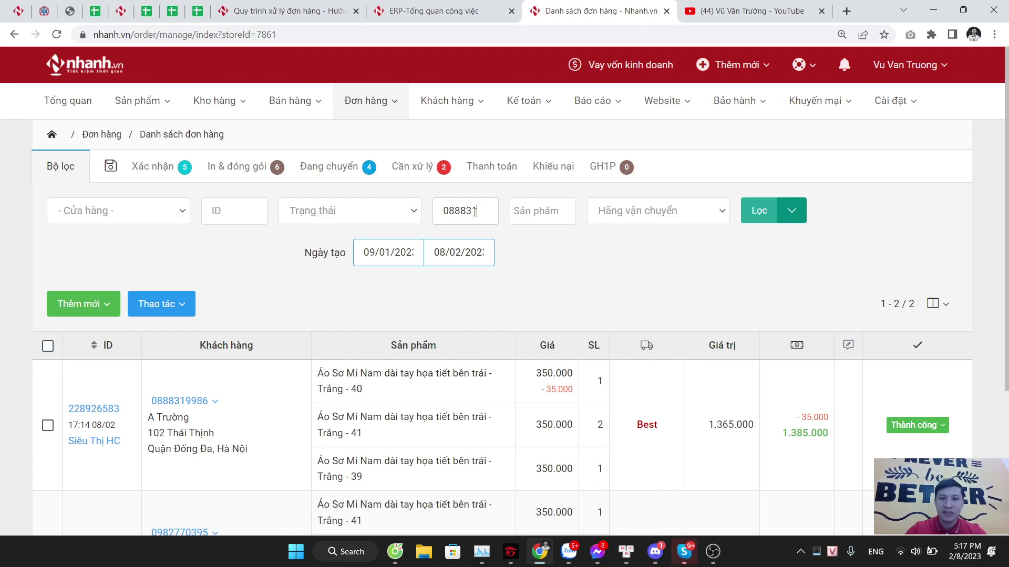
{"action": "key", "text": "Return"}
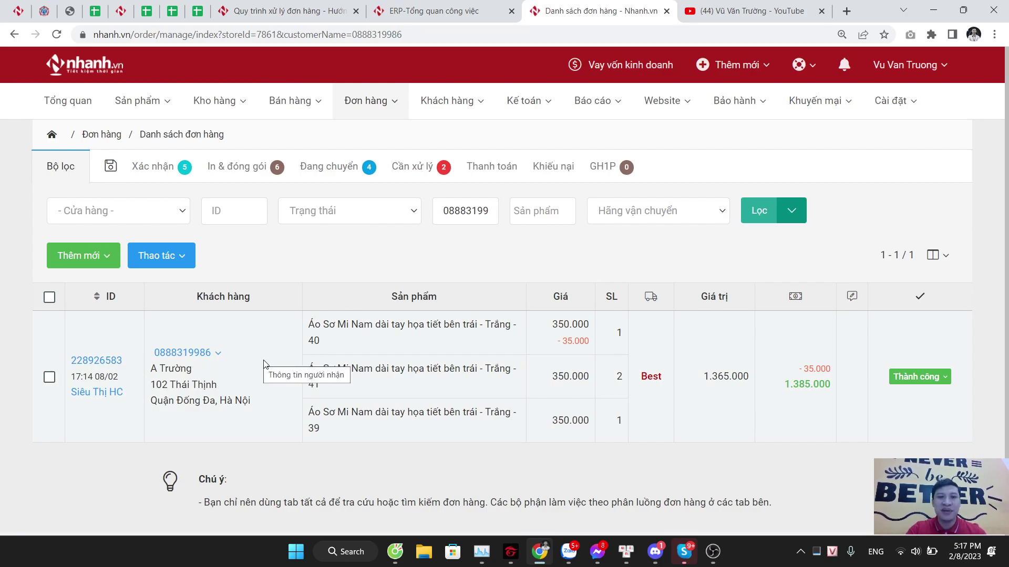
{"action": "left_click", "coordinate": [217, 351]}
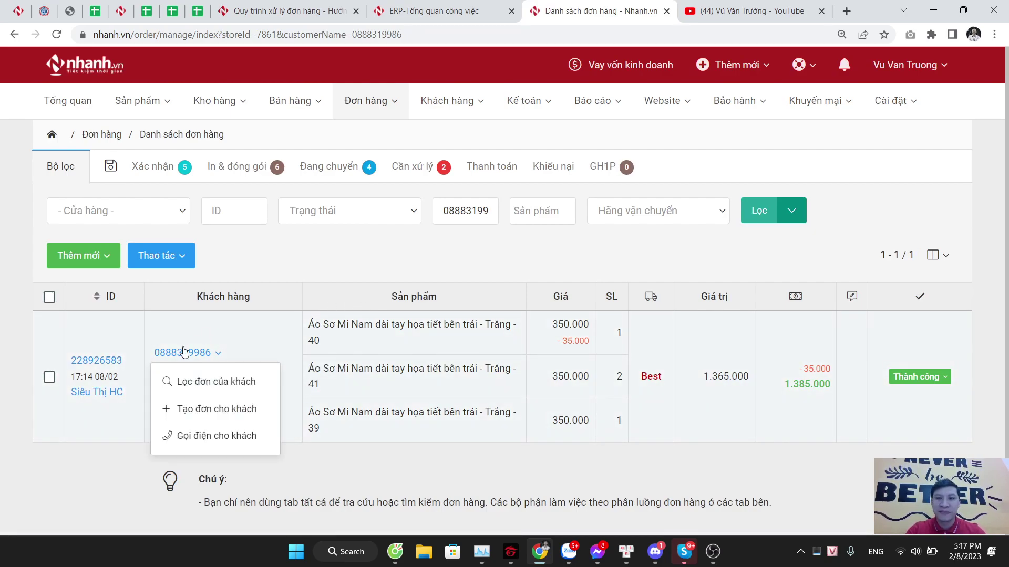
{"action": "left_click", "coordinate": [239, 332]}
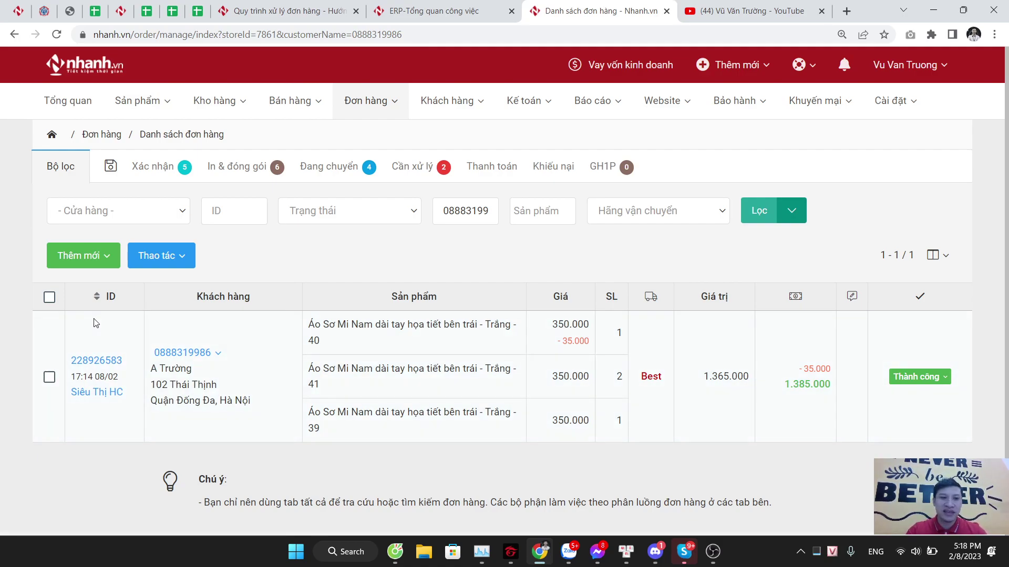
Step: Tick the shirt order, browse Thao tác, and open its Thành công dropdown, dismissing a delete prompt
{"action": "left_click", "coordinate": [49, 378]}
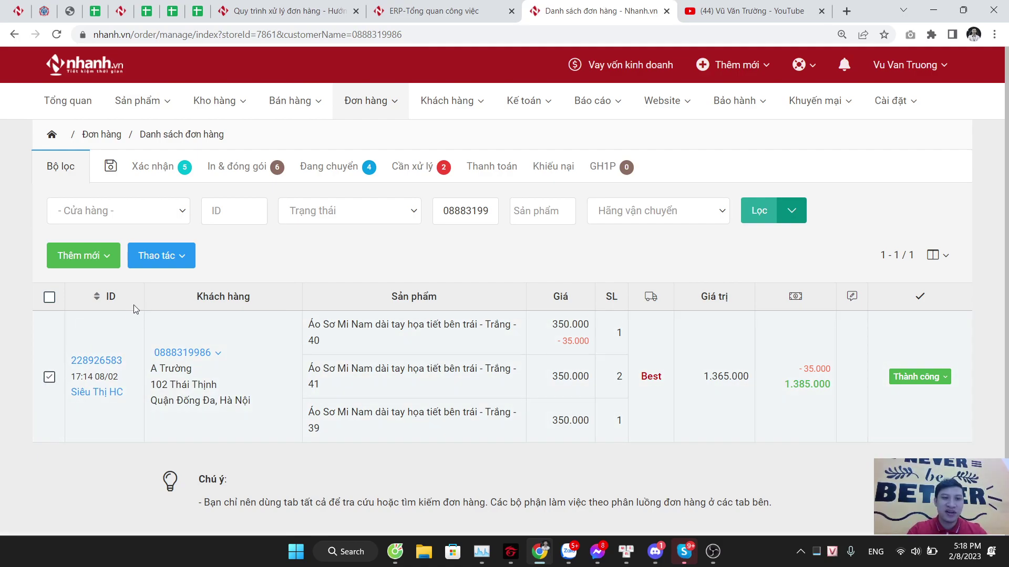
{"action": "left_click", "coordinate": [172, 263]}
{"action": "scroll", "coordinate": [221, 430], "scroll_direction": "down", "scroll_amount": 3}
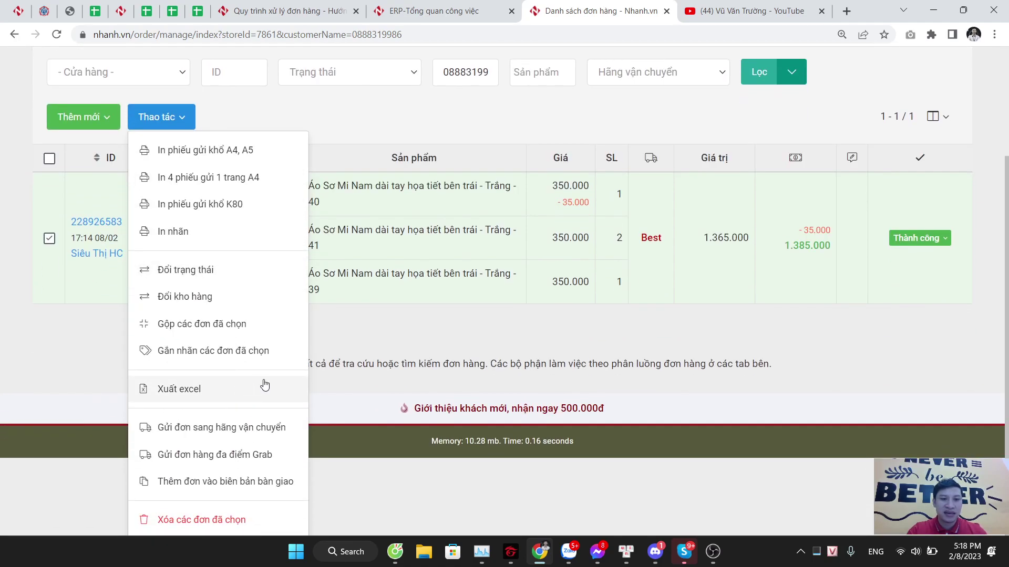
{"action": "scroll", "coordinate": [976, 263], "scroll_direction": "up", "scroll_amount": 3}
{"action": "left_click", "coordinate": [934, 341]}
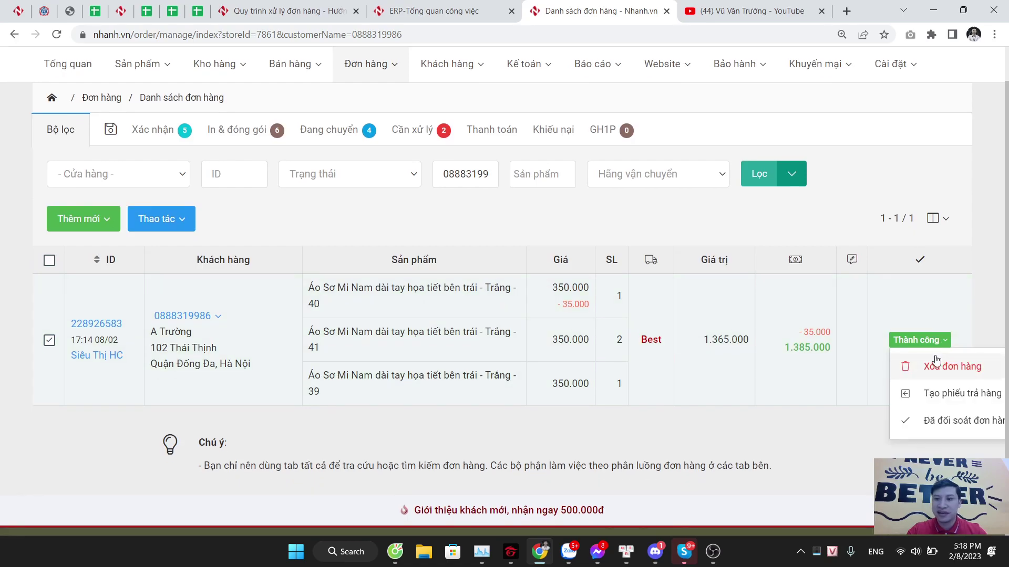
{"action": "left_click", "coordinate": [936, 362]}
{"action": "left_click", "coordinate": [685, 362]}
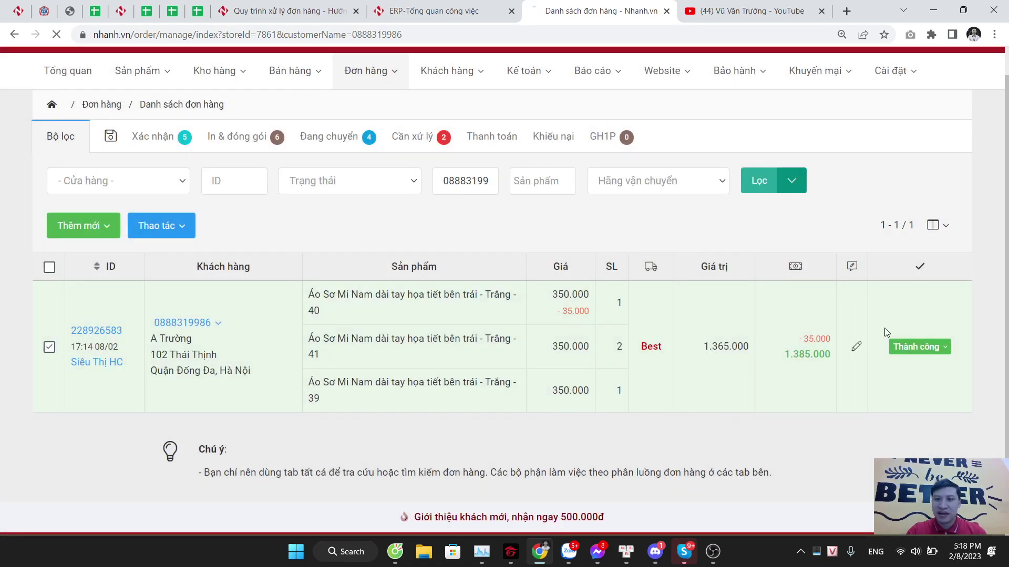
{"action": "left_click", "coordinate": [925, 347]}
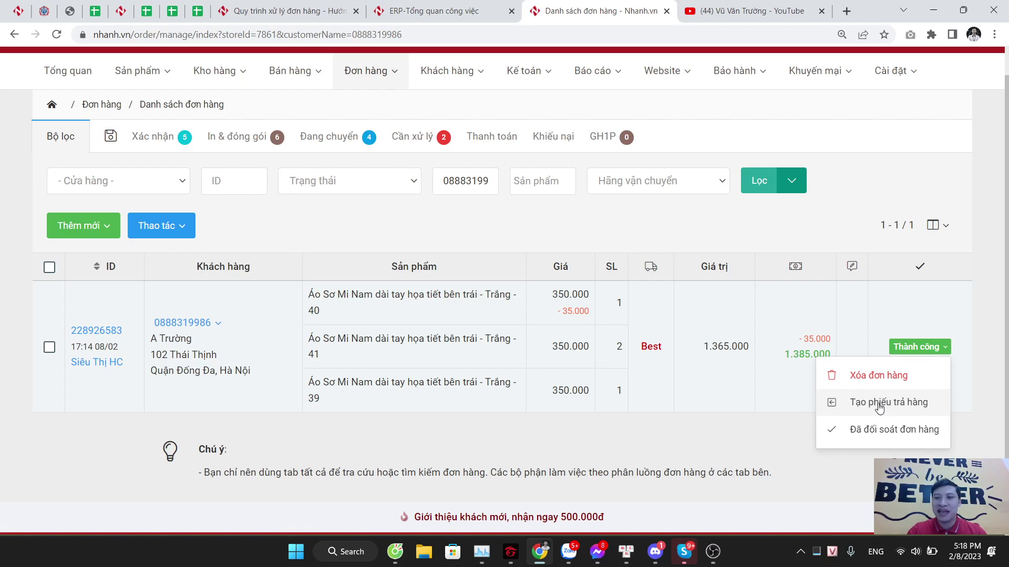
{"action": "left_click", "coordinate": [880, 403]}
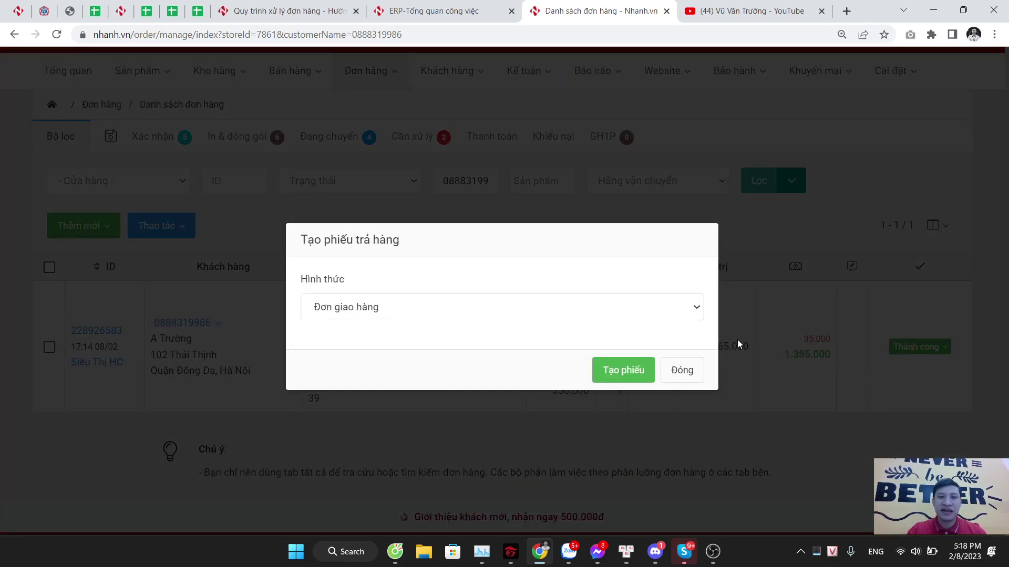
{"action": "left_click", "coordinate": [525, 310]}
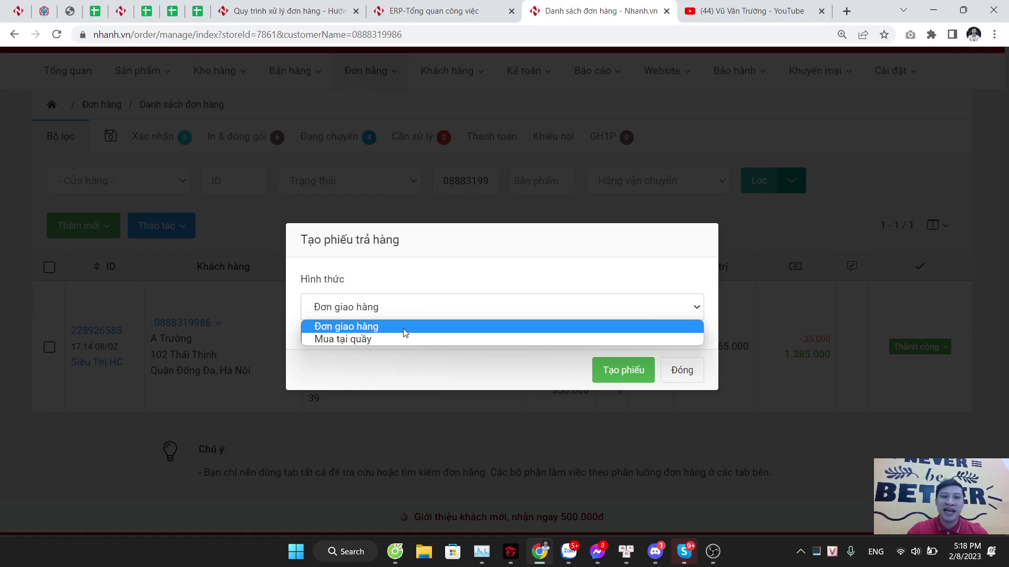
{"action": "left_click", "coordinate": [362, 340]}
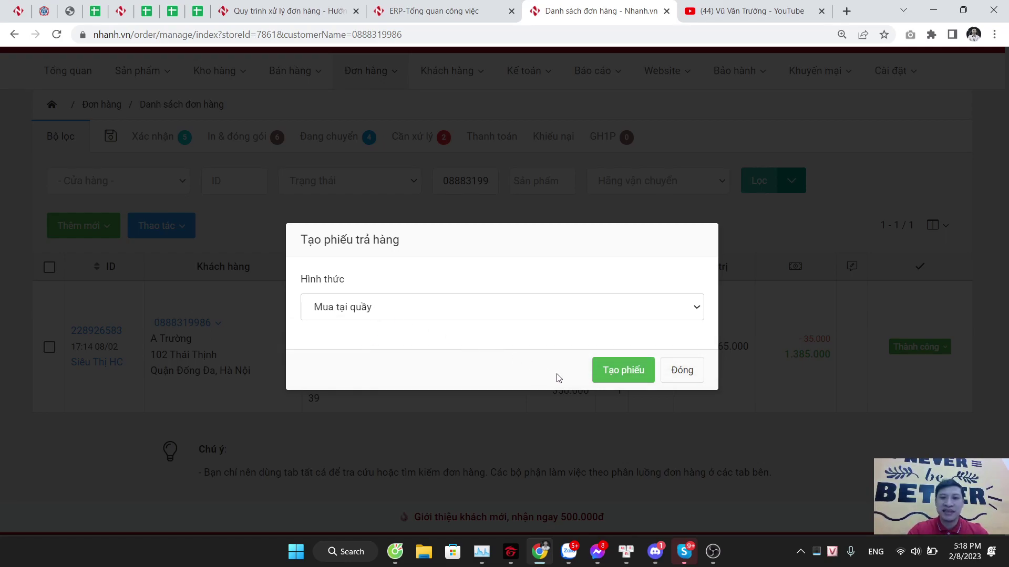
{"action": "left_click", "coordinate": [607, 374]}
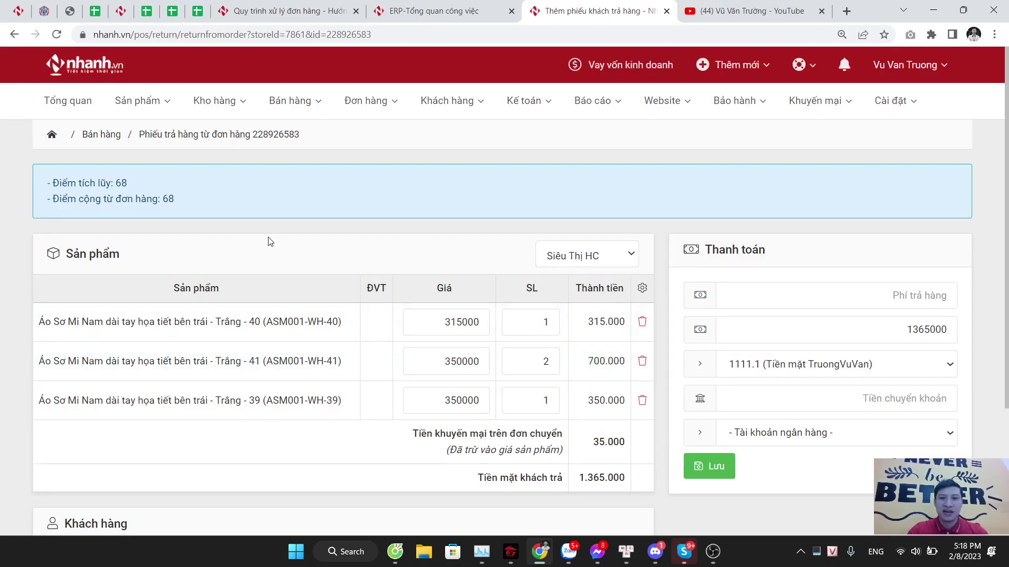
Step: Delete the Trắng - 41 and Trắng - 40 rows, leaving only the Trắng - 39 shirt
{"action": "scroll", "coordinate": [314, 218], "scroll_direction": "down", "scroll_amount": 1}
{"action": "scroll", "coordinate": [314, 220], "scroll_direction": "down", "scroll_amount": 2}
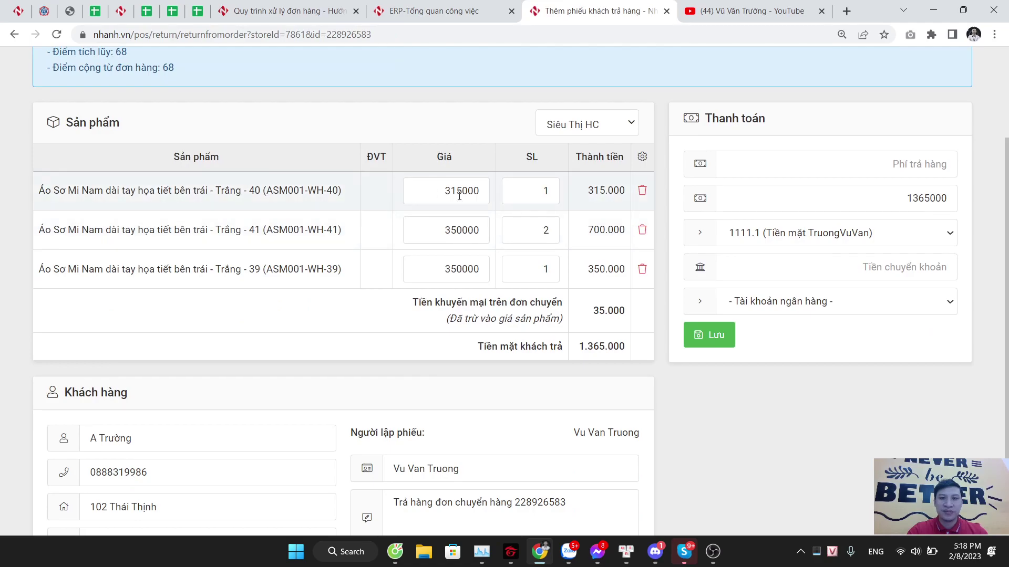
{"action": "scroll", "coordinate": [307, 185], "scroll_direction": "up", "scroll_amount": 1}
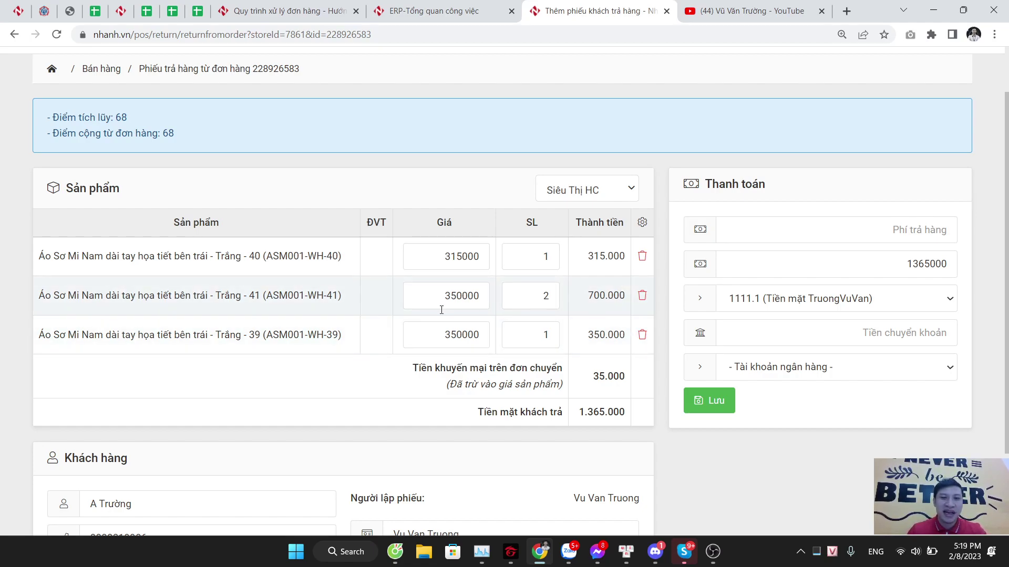
{"action": "left_click_drag", "start_coordinate": [212, 337], "coordinate": [346, 334]}
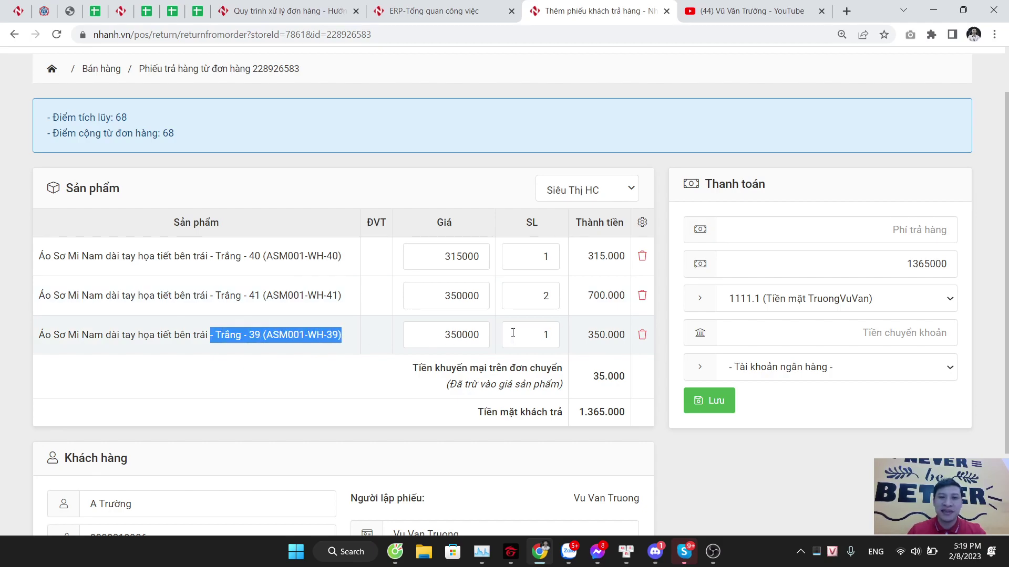
{"action": "left_click", "coordinate": [642, 296]}
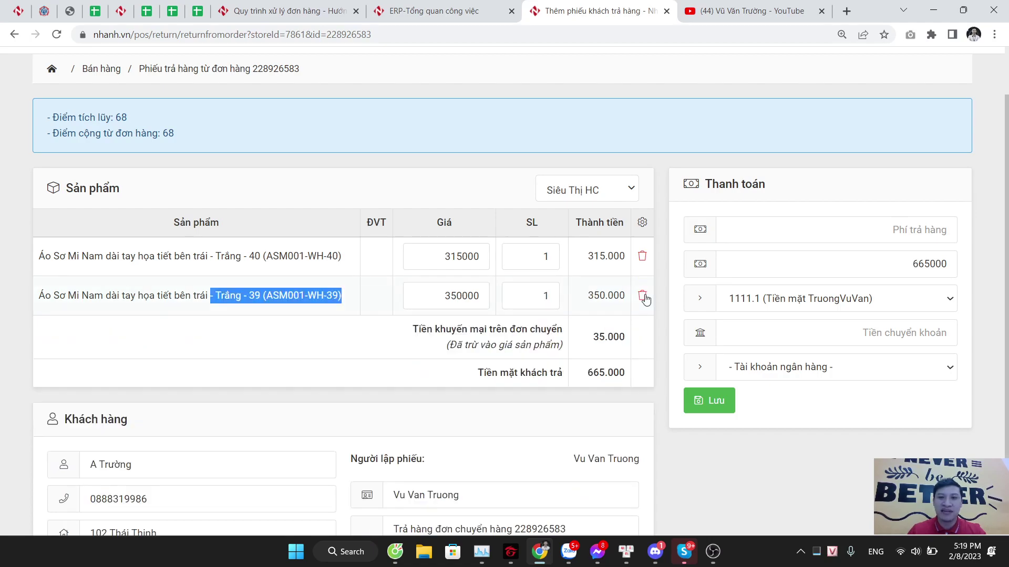
{"action": "left_click", "coordinate": [642, 257]}
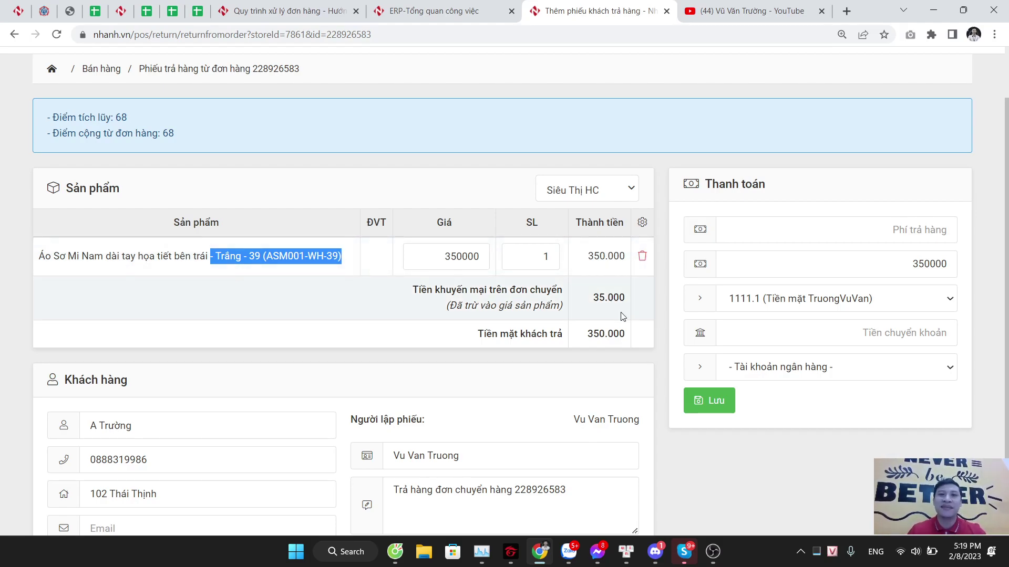
{"action": "scroll", "coordinate": [623, 317], "scroll_direction": "down", "scroll_amount": 2}
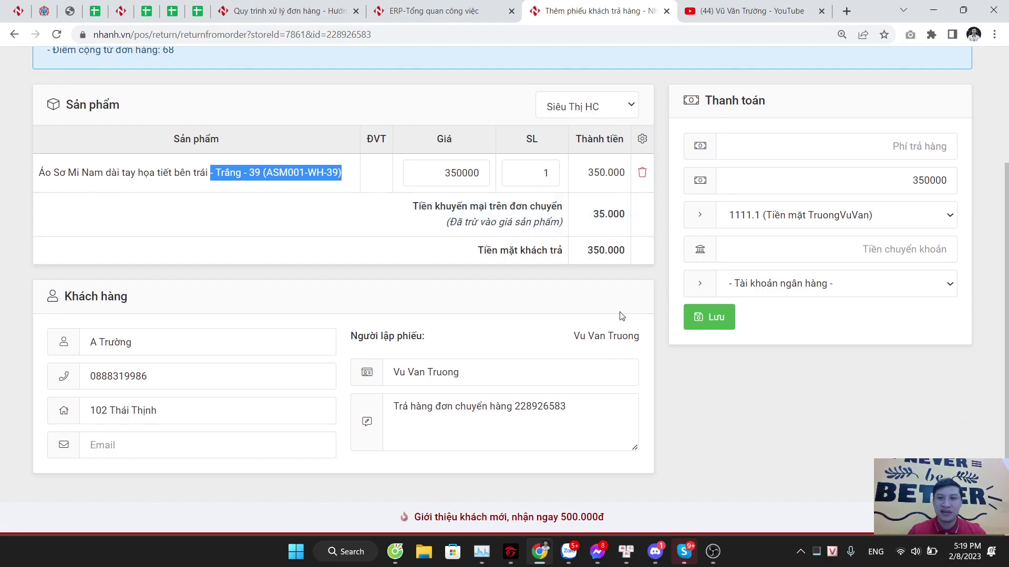
{"action": "scroll", "coordinate": [622, 316], "scroll_direction": "up", "scroll_amount": 3}
{"action": "scroll", "coordinate": [622, 317], "scroll_direction": "down", "scroll_amount": 1}
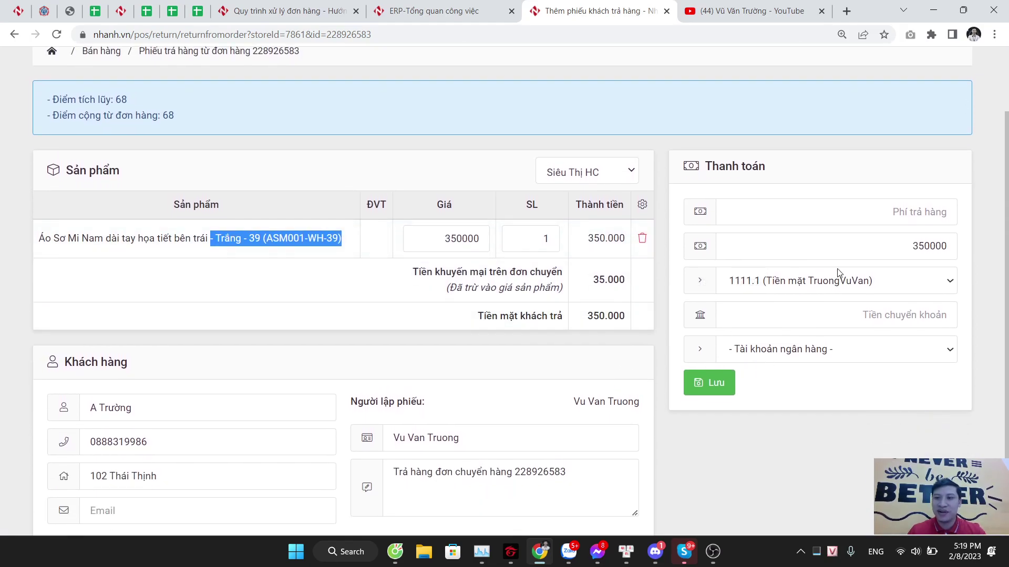
{"action": "left_click", "coordinate": [899, 217]}
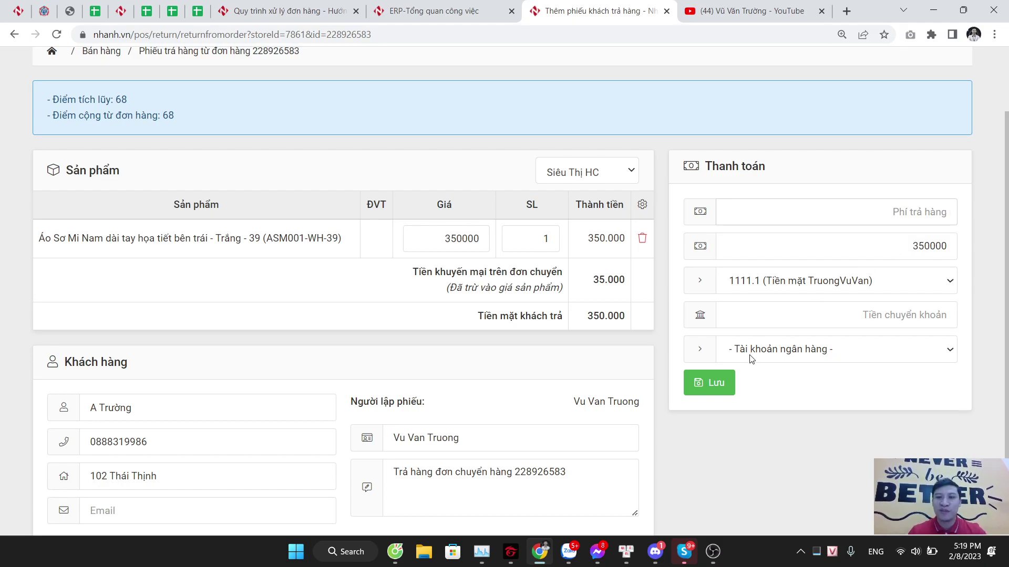
Step: Save the 350.000 return slip, then check the linked original order in a new tab and close it
{"action": "left_click", "coordinate": [721, 385]}
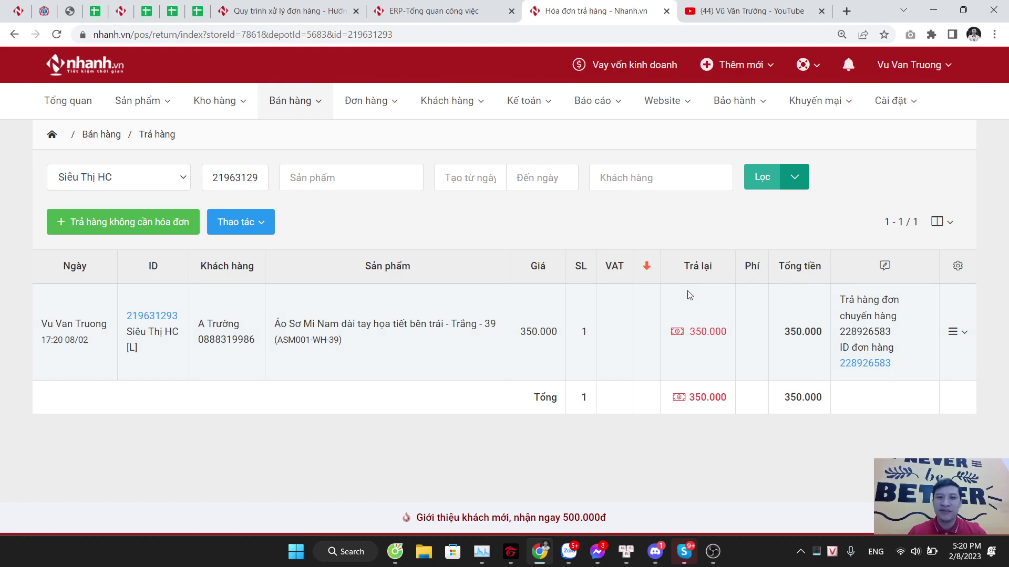
{"action": "left_click", "coordinate": [858, 364]}
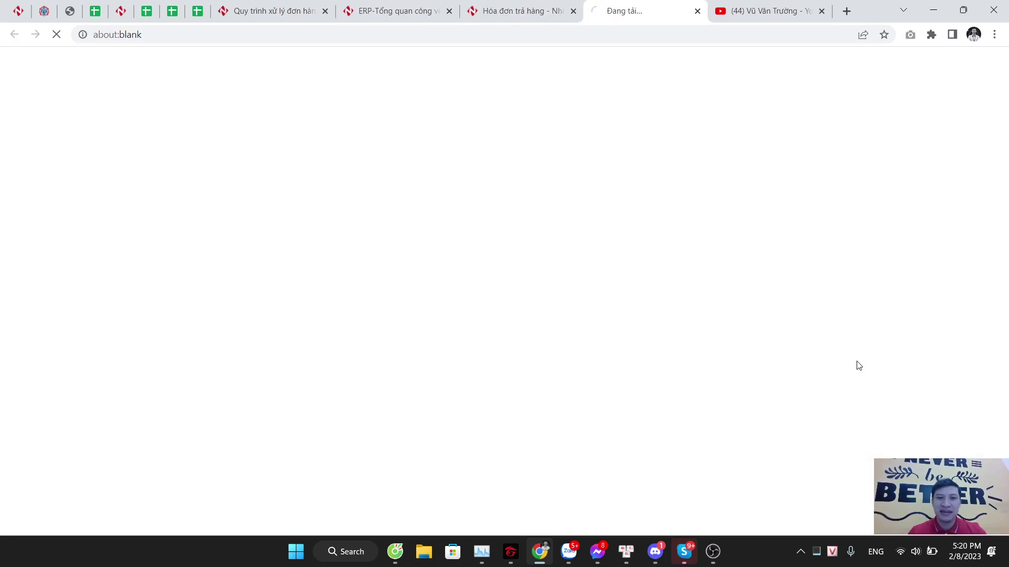
{"action": "scroll", "coordinate": [622, 226], "scroll_direction": "down", "scroll_amount": 5}
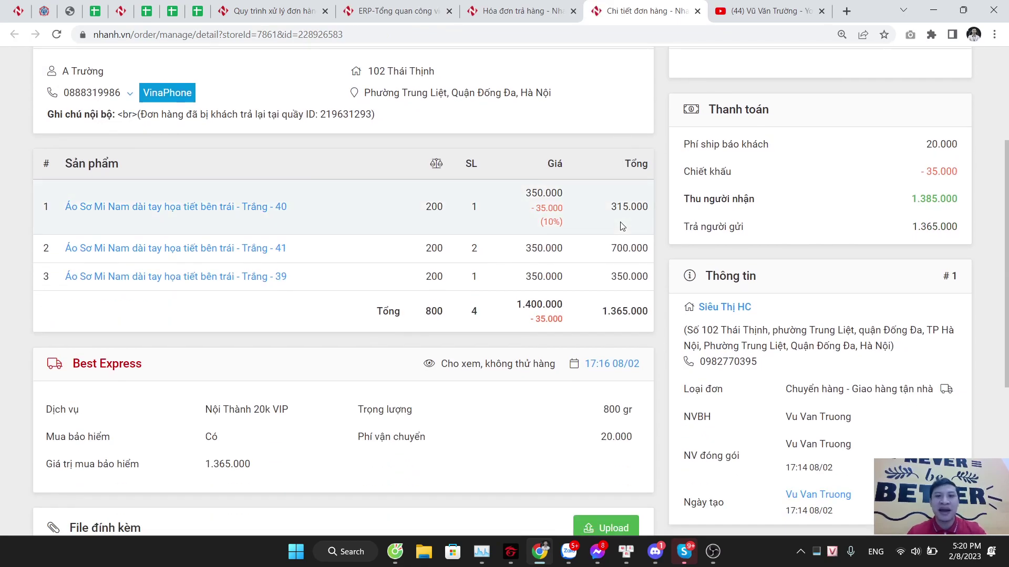
{"action": "key", "text": "ctrl+w"}
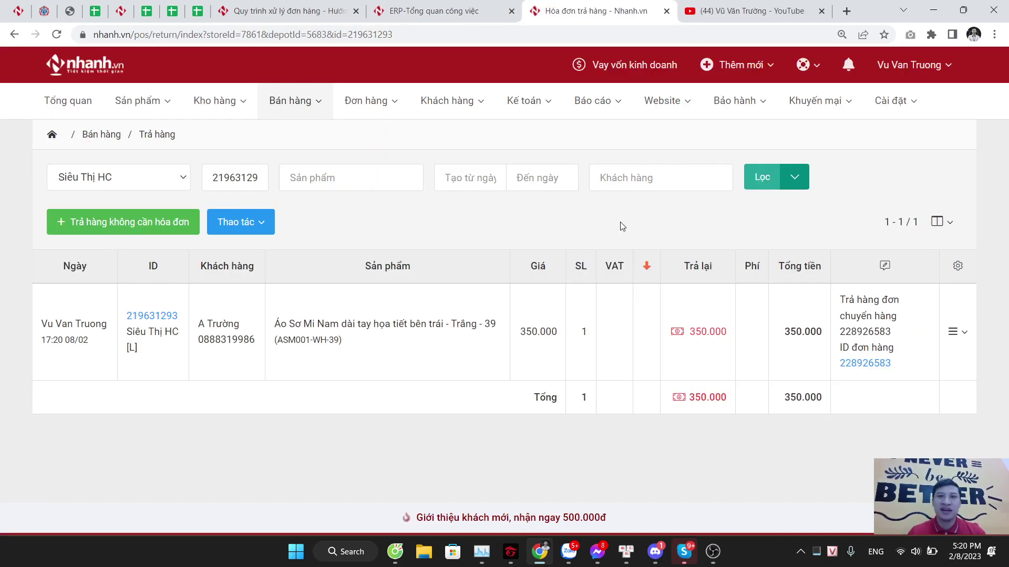
{"action": "left_click_drag", "start_coordinate": [270, 330], "coordinate": [496, 326]}
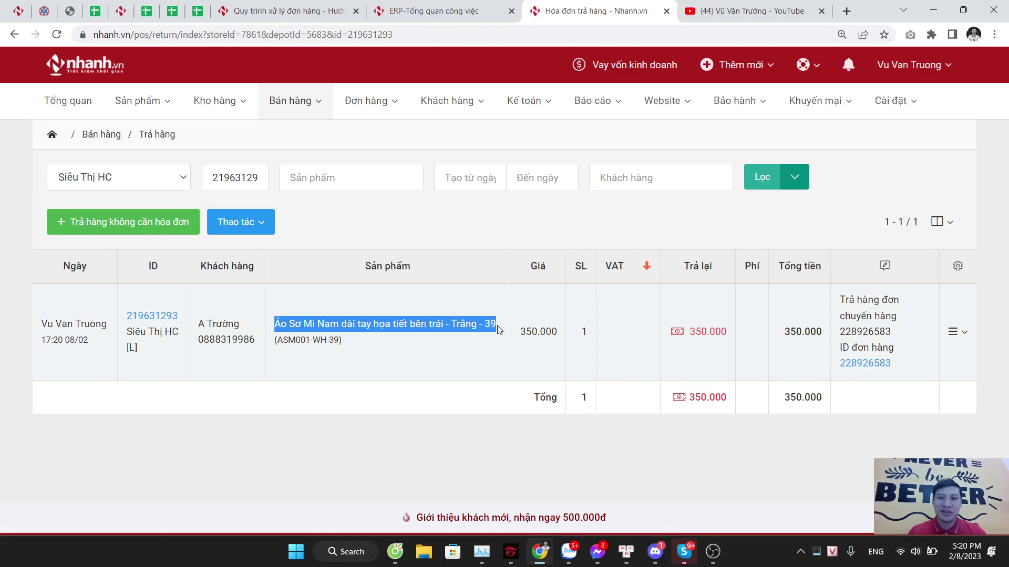
{"action": "left_click", "coordinate": [483, 359]}
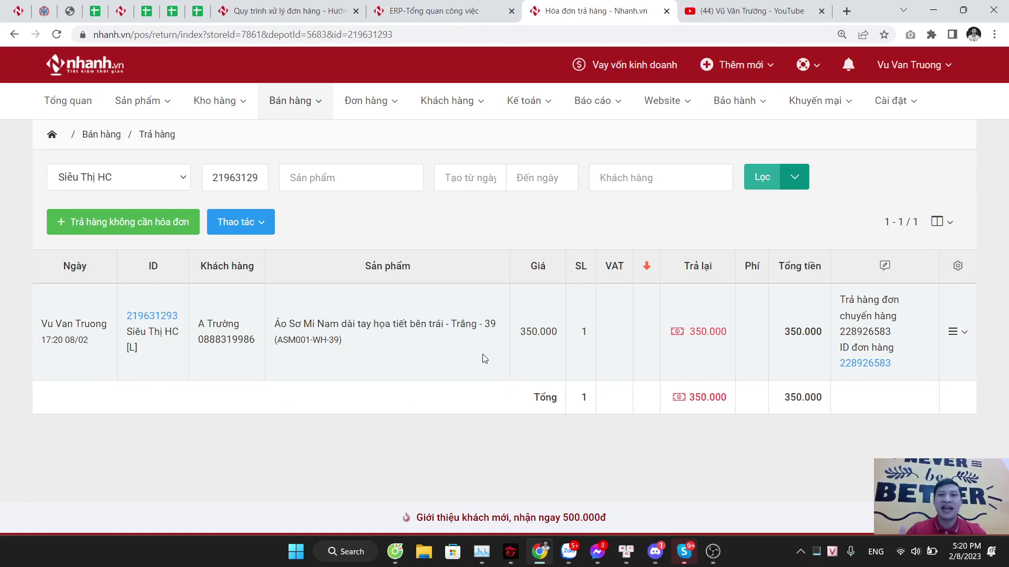